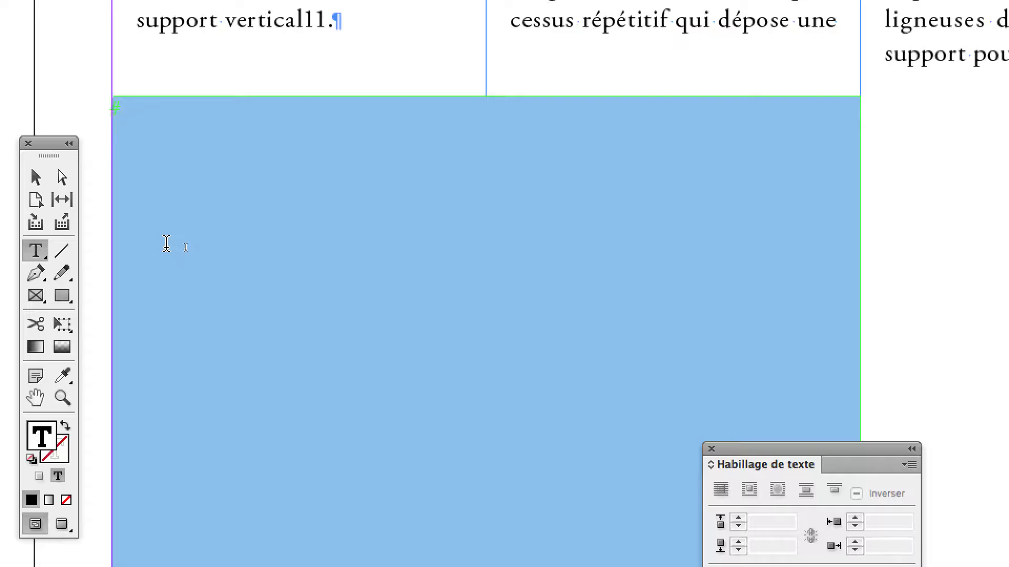
Fill the empty blue text frame at the foot of the page with placeholder text
right_click(166, 243)
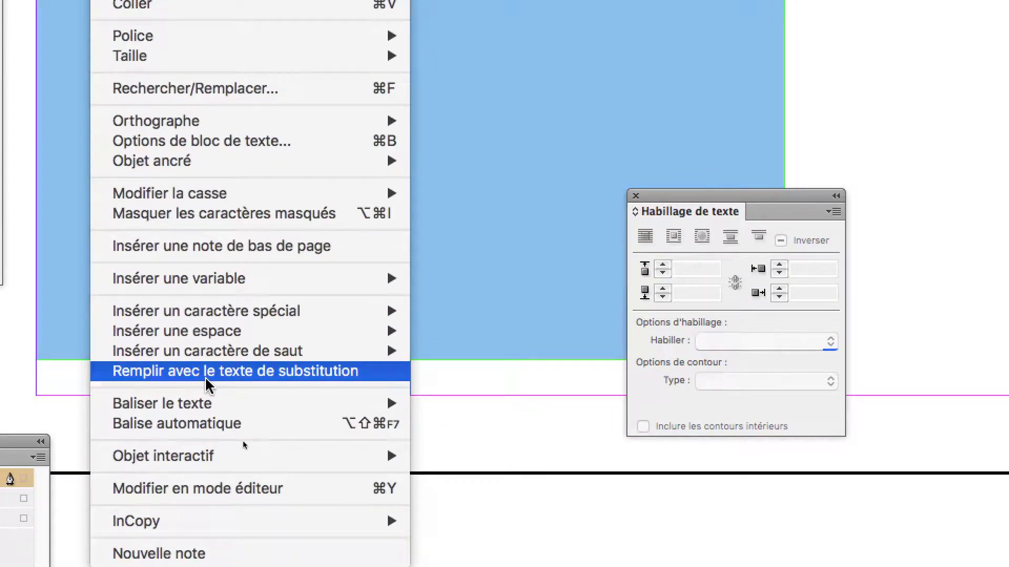
click(206, 378)
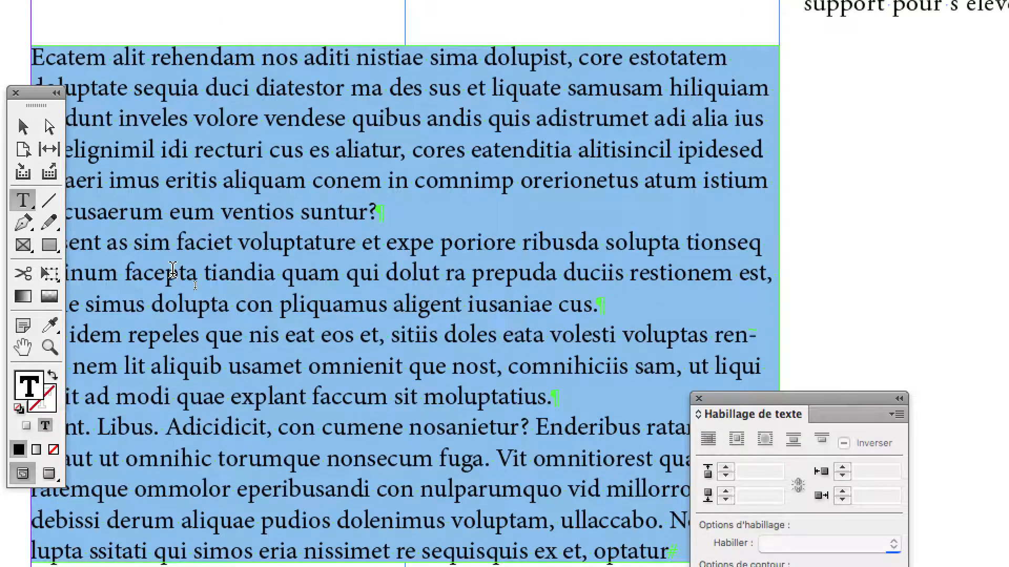
scroll(172, 273, down, 2)
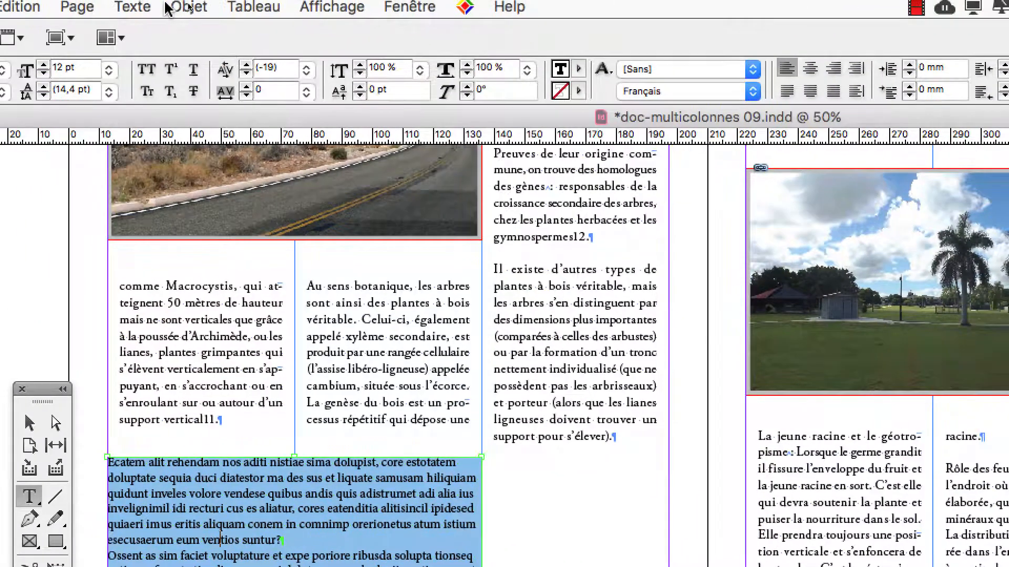
Display the paragraph styles and apply "corps du texte (body) PETIT" to all the text in the blue frame
click(47, 12)
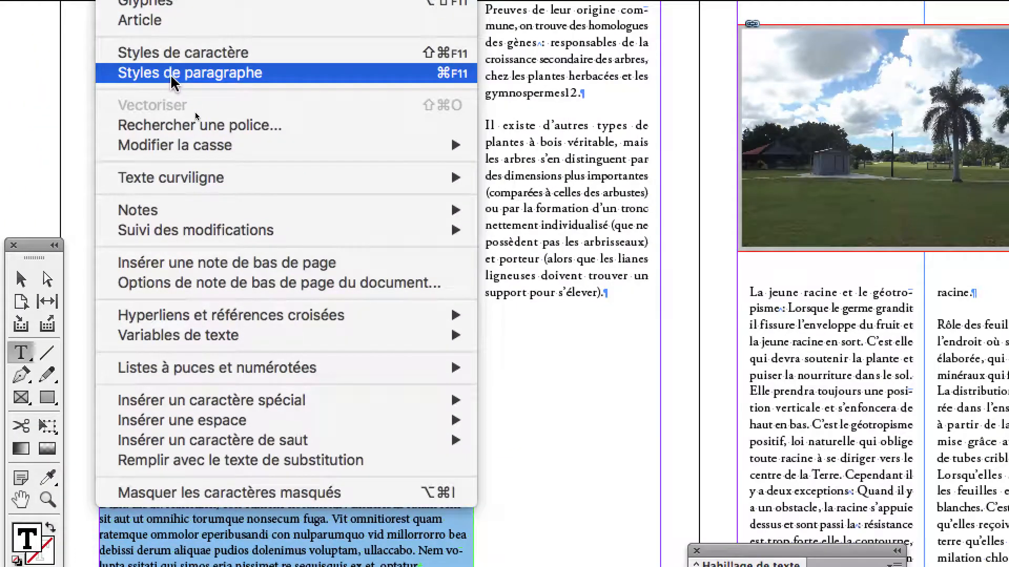
click(174, 76)
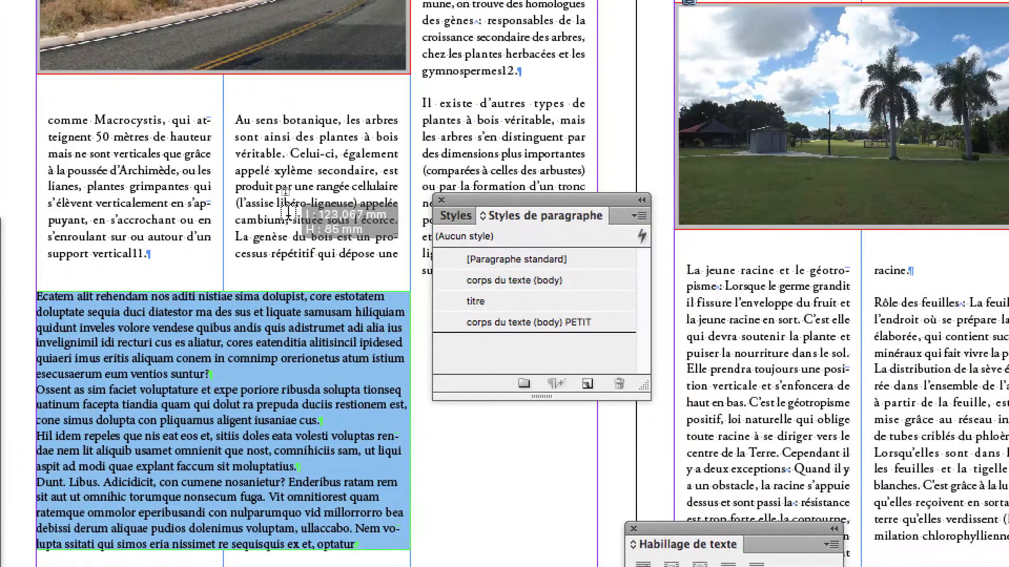
click(297, 132)
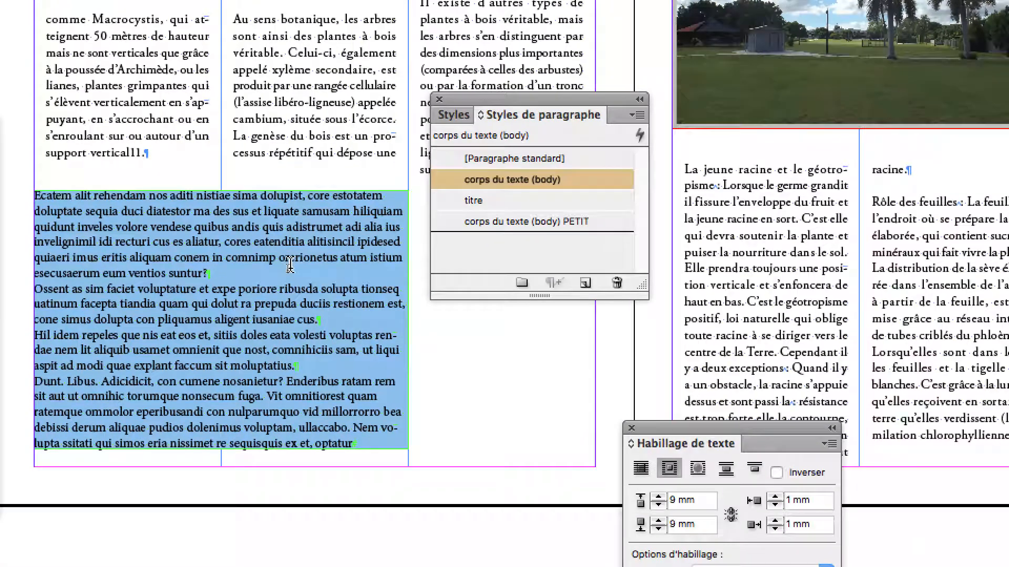
click(289, 266)
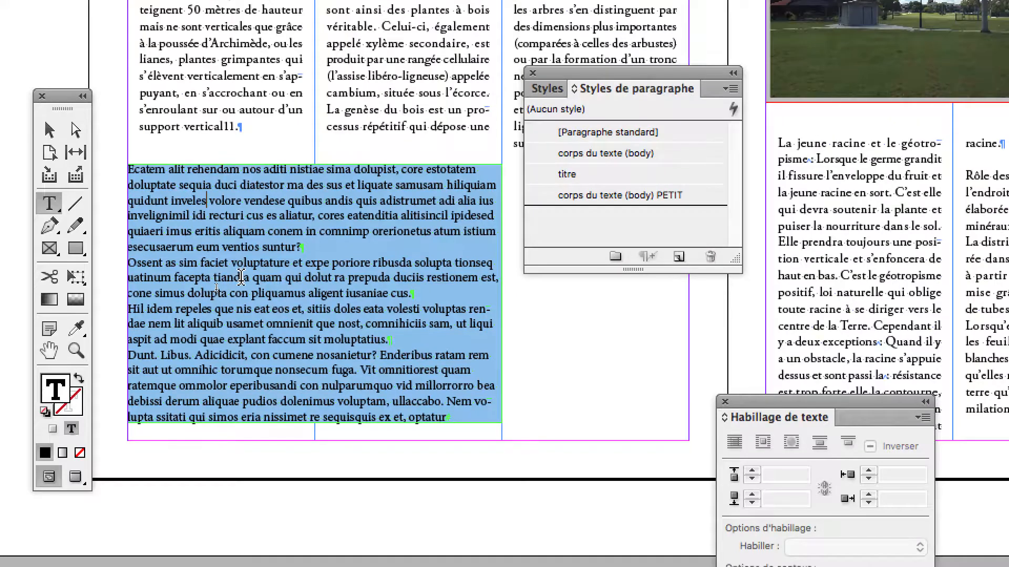
key(super+a)
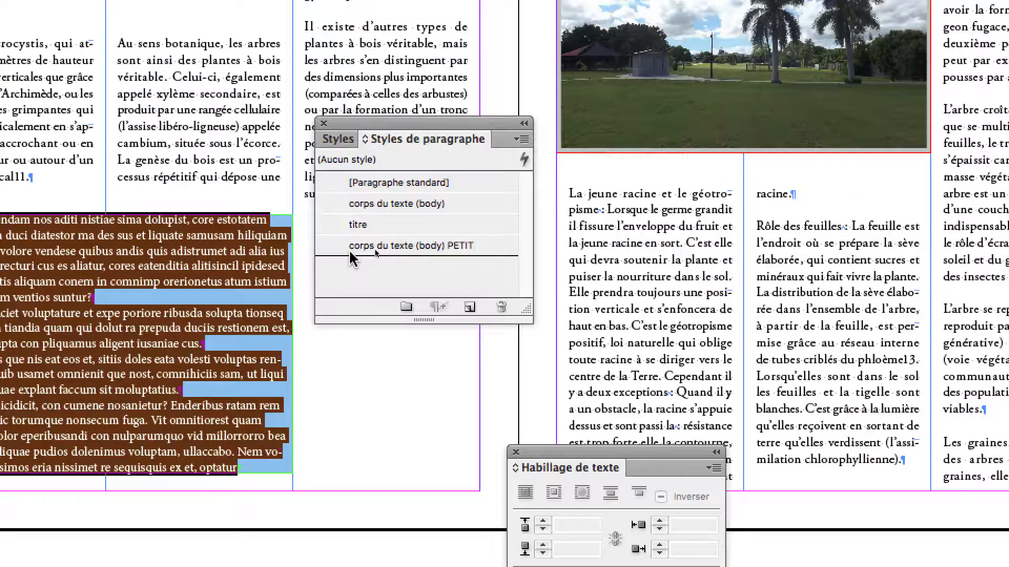
click(351, 247)
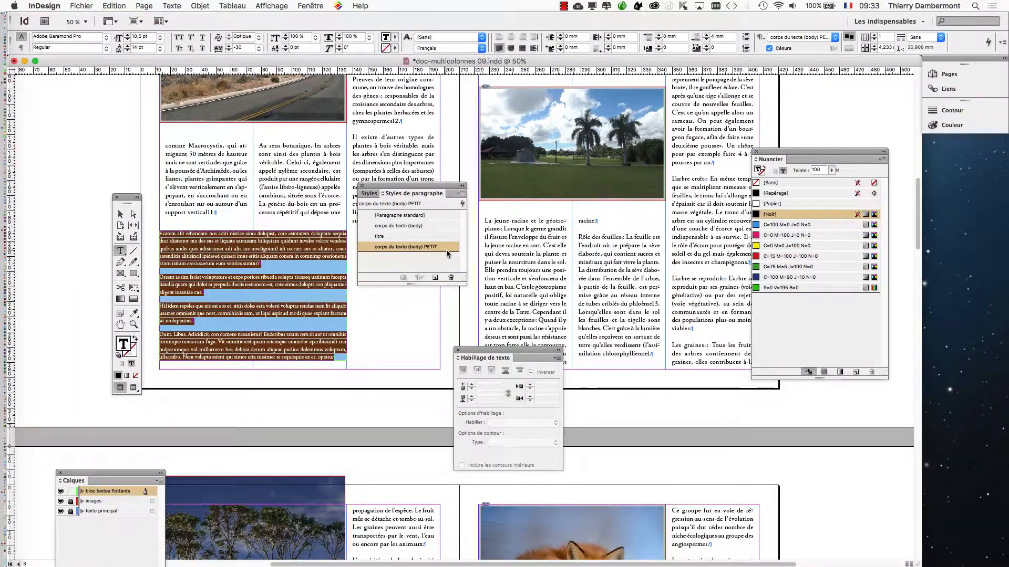
Move the paragraph styles and text wrap palettes clear of the blue text frame and select the frame as an object
drag(420, 195, 516, 203)
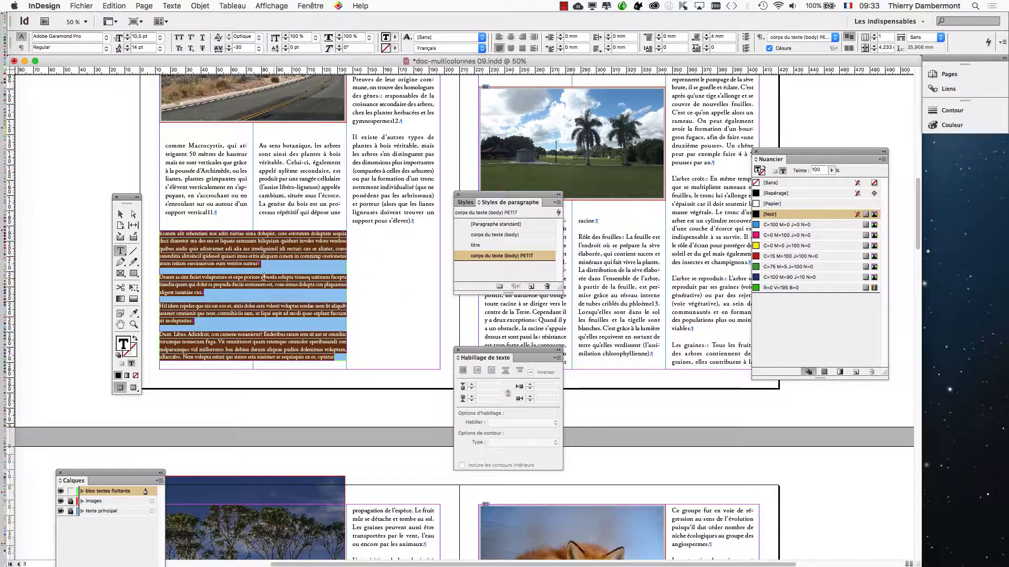
scroll(207, 298, up, 1)
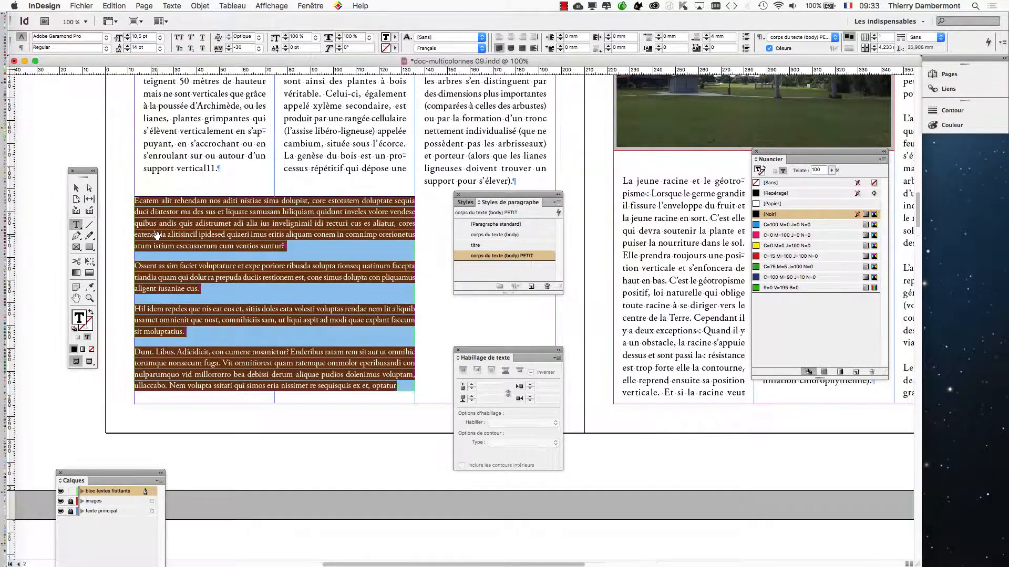
scroll(158, 236, up, 1)
drag(482, 198, 709, 193)
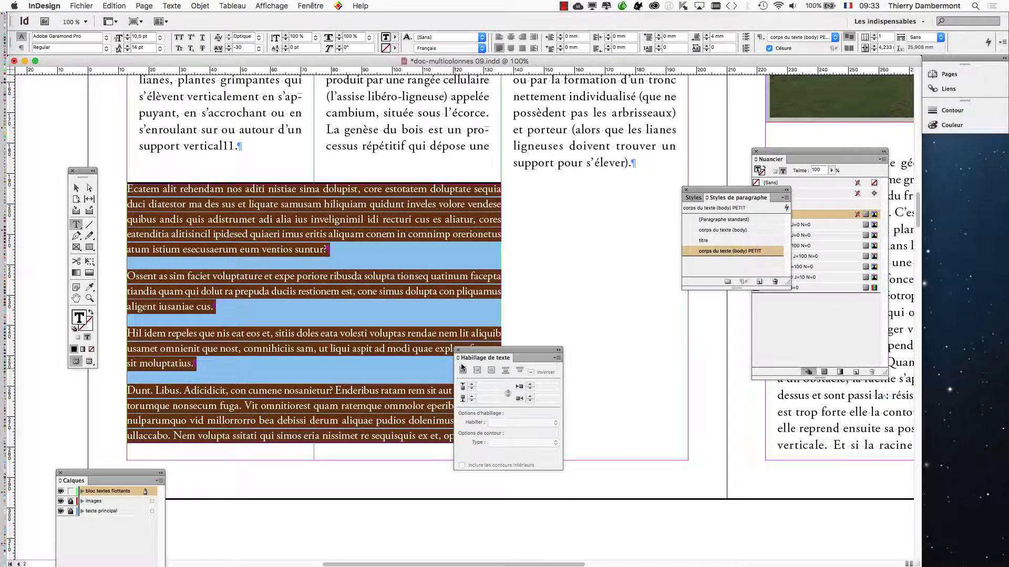
drag(482, 355, 663, 359)
click(76, 188)
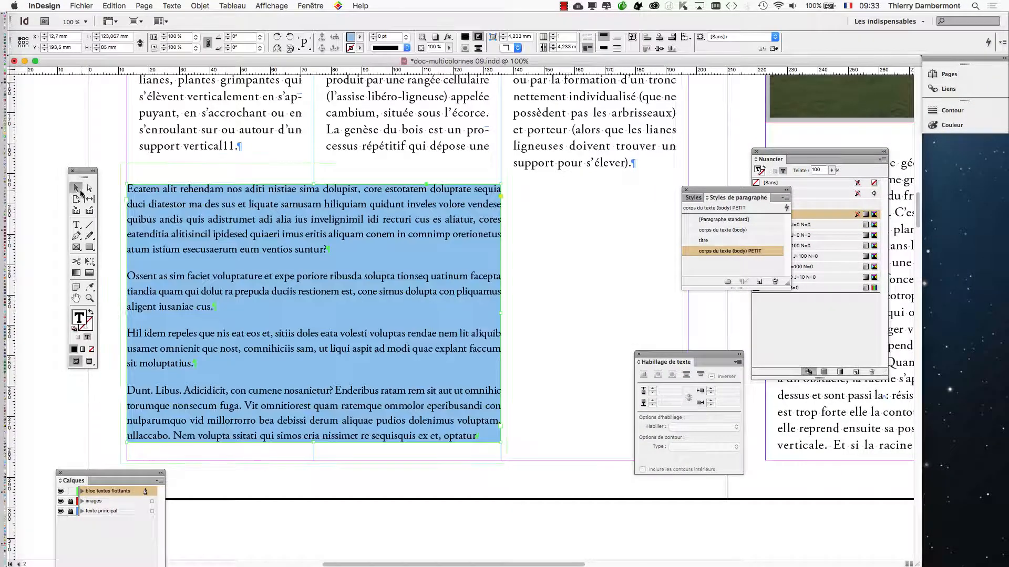
drag(232, 383, 301, 318)
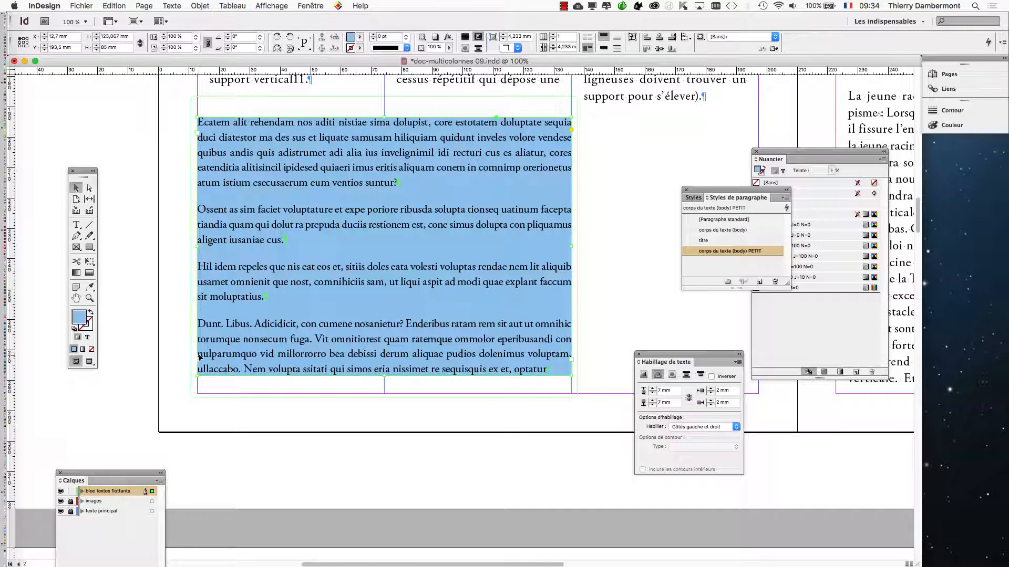
Unlock the images and texte principal layers, examine the main text frame above the blue block, and lock both layers again
scroll(620, 181, up, 5)
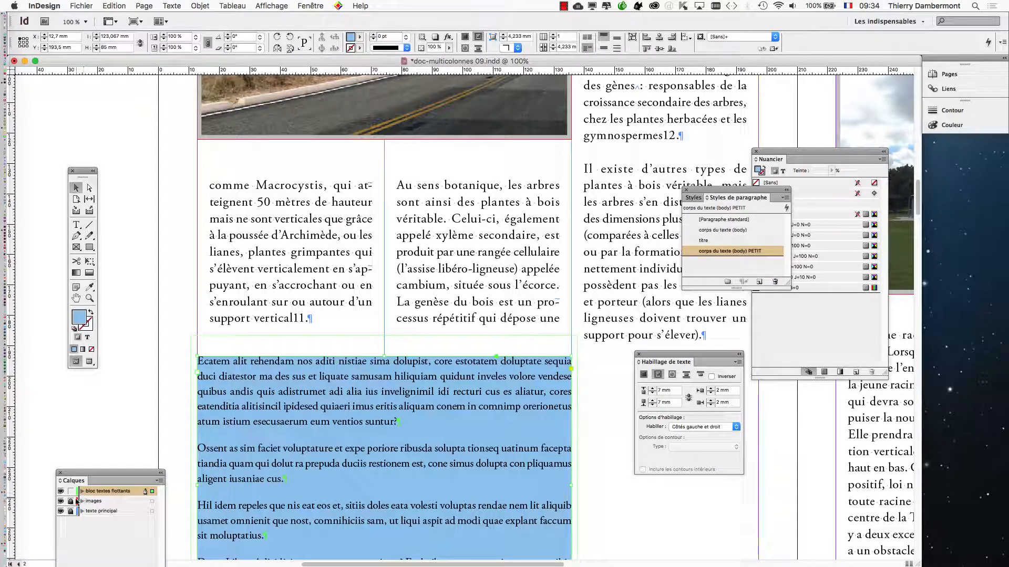
drag(71, 501, 71, 511)
click(268, 317)
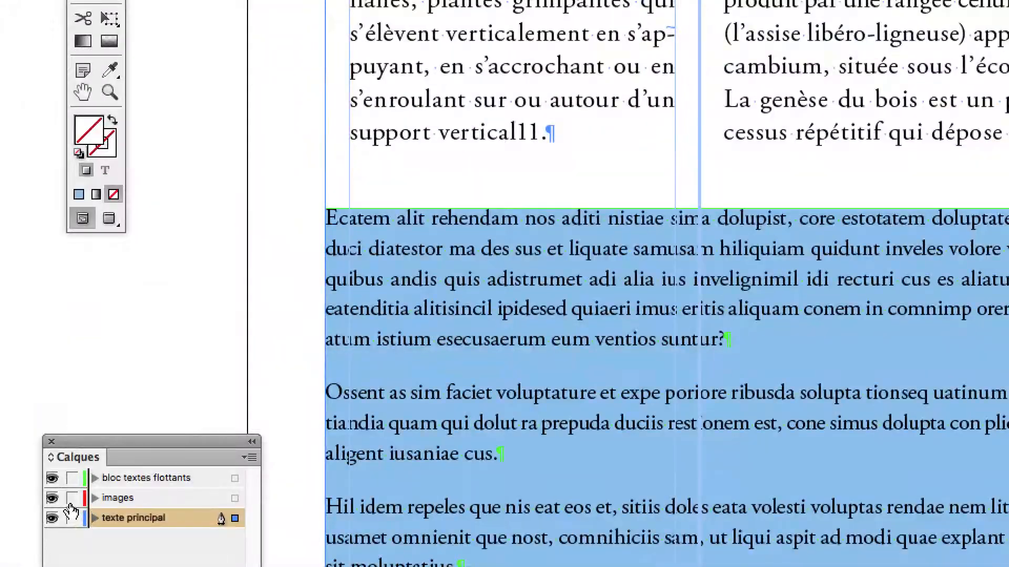
click(71, 503)
click(71, 512)
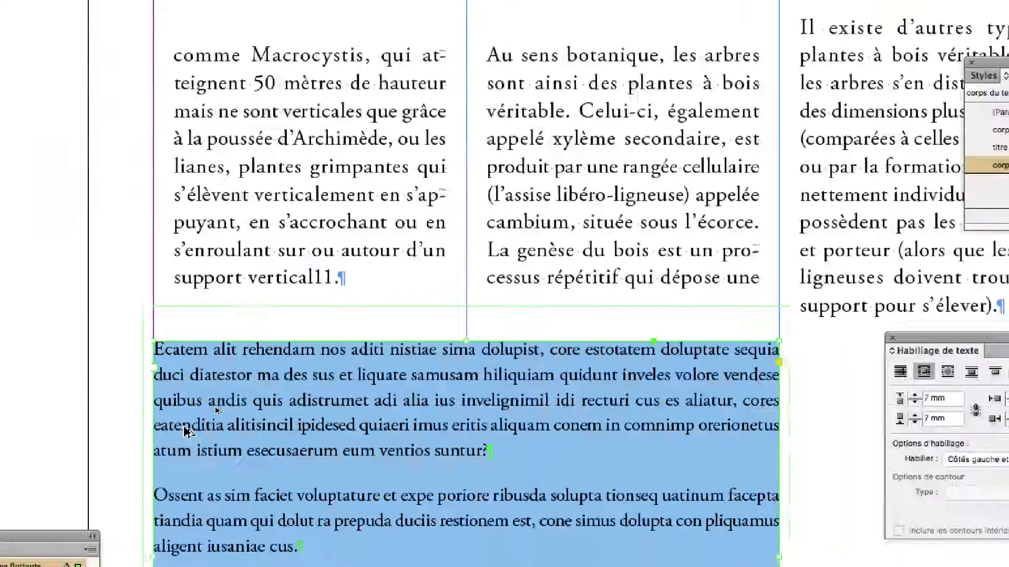
Open the blue frame's text frame options, link the four inner margins and set them all to 4 mm
scroll(208, 79, down, 3)
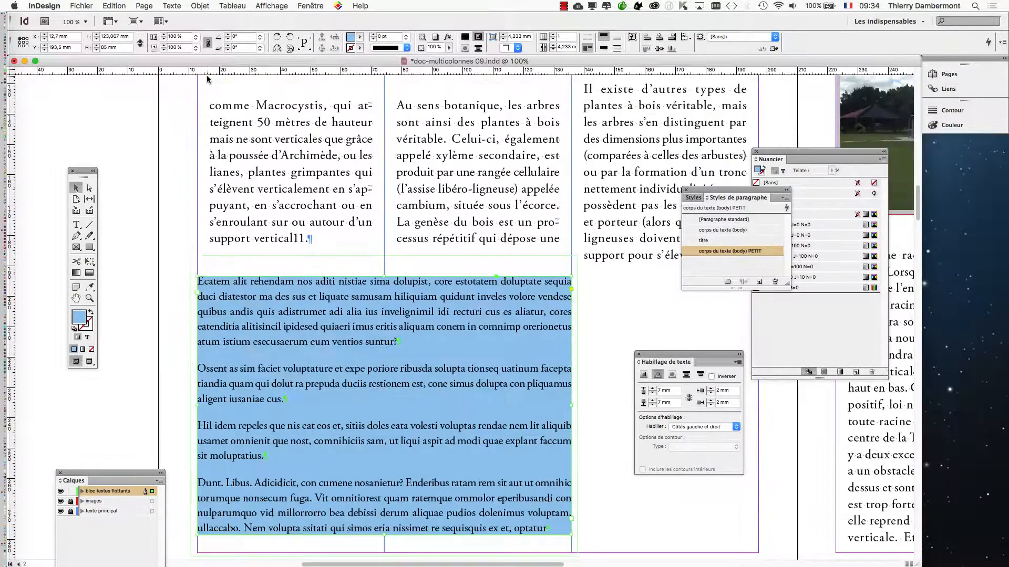
click(199, 6)
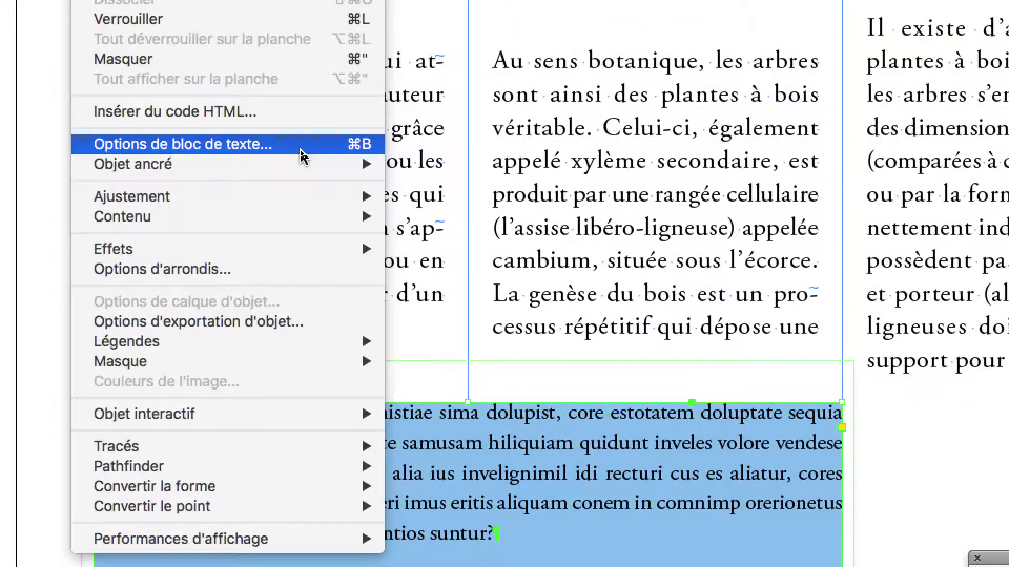
click(301, 150)
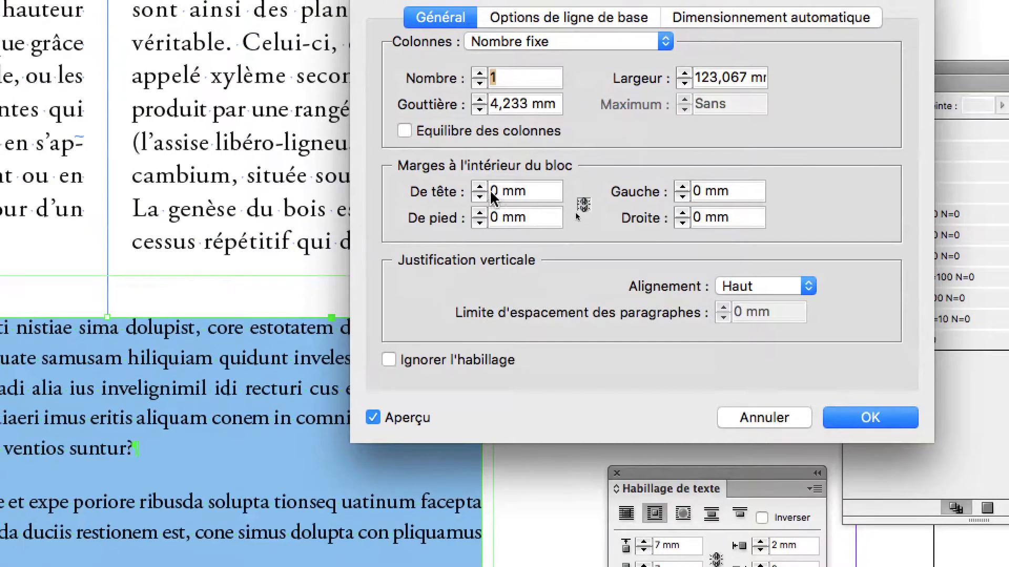
click(481, 165)
click(485, 192)
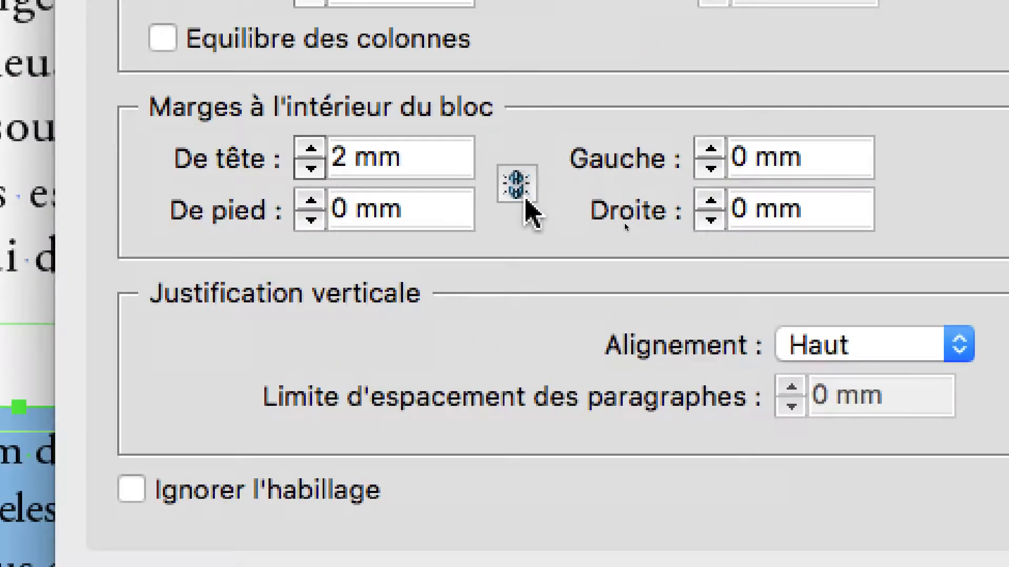
click(525, 198)
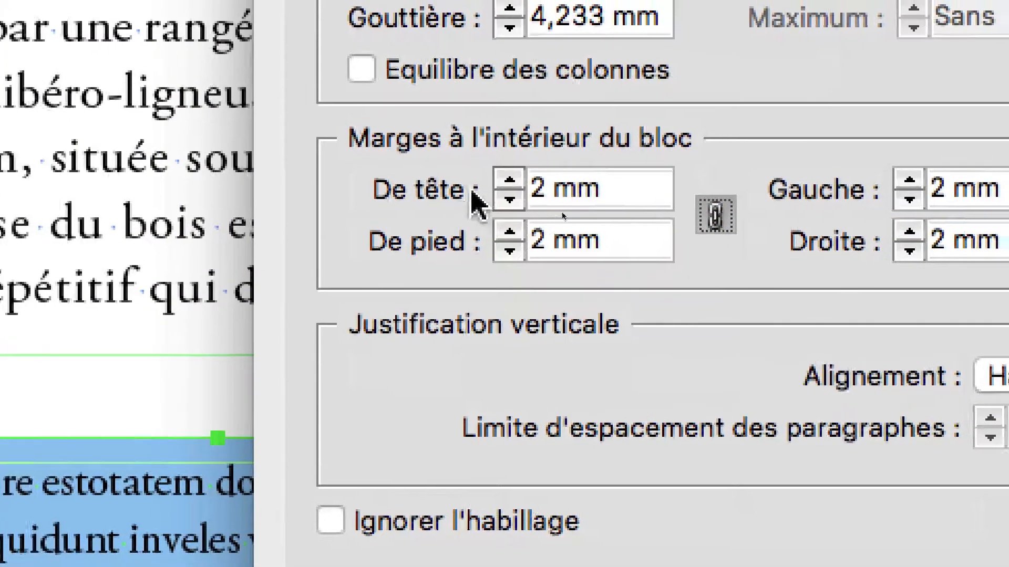
click(310, 149)
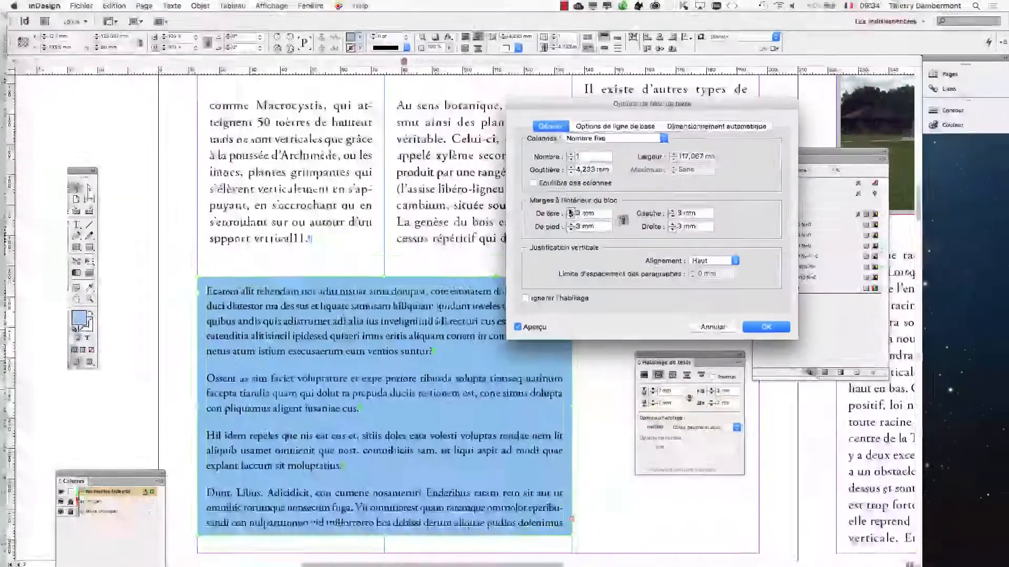
click(570, 211)
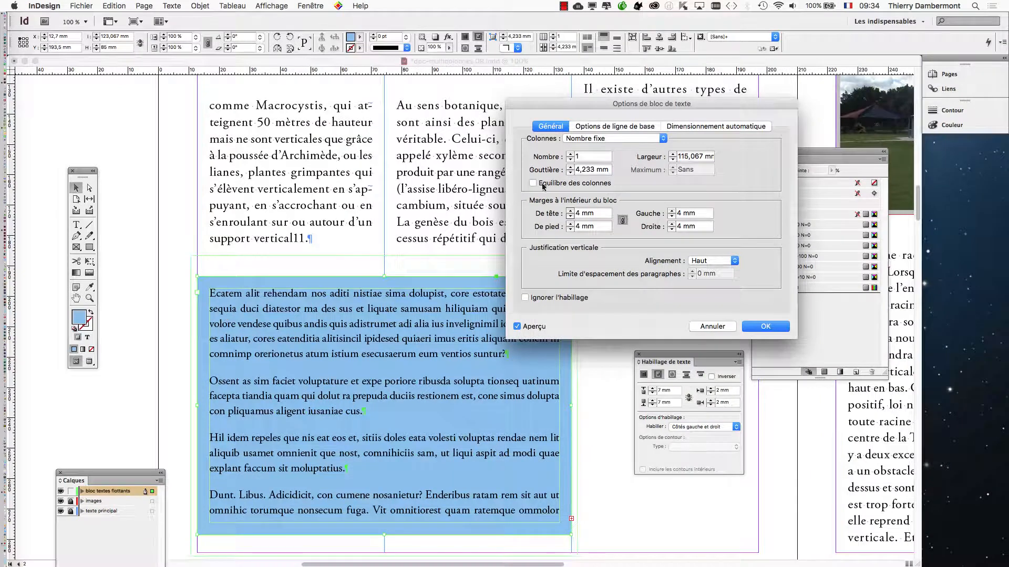
Divide the blue text frame into 2 columns with a 7 mm gutter, keeping the options dialog clear of it
drag(586, 105, 681, 136)
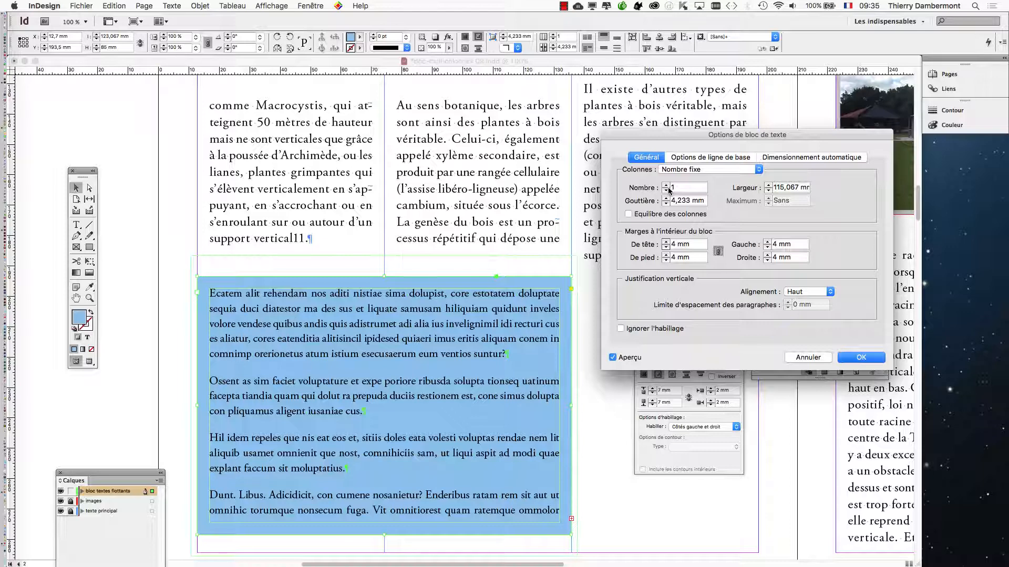
drag(664, 143, 705, 320)
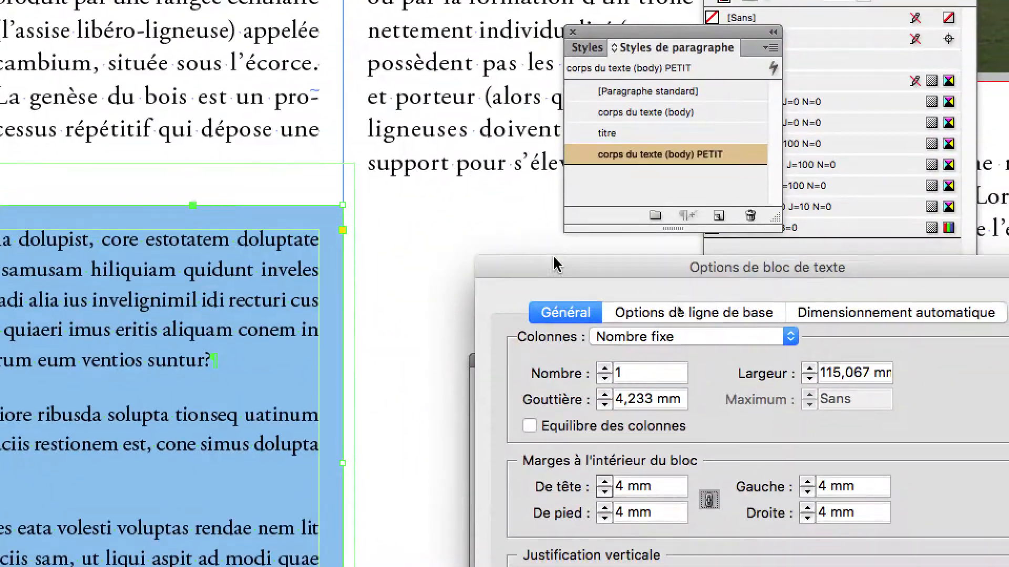
drag(594, 463, 499, 333)
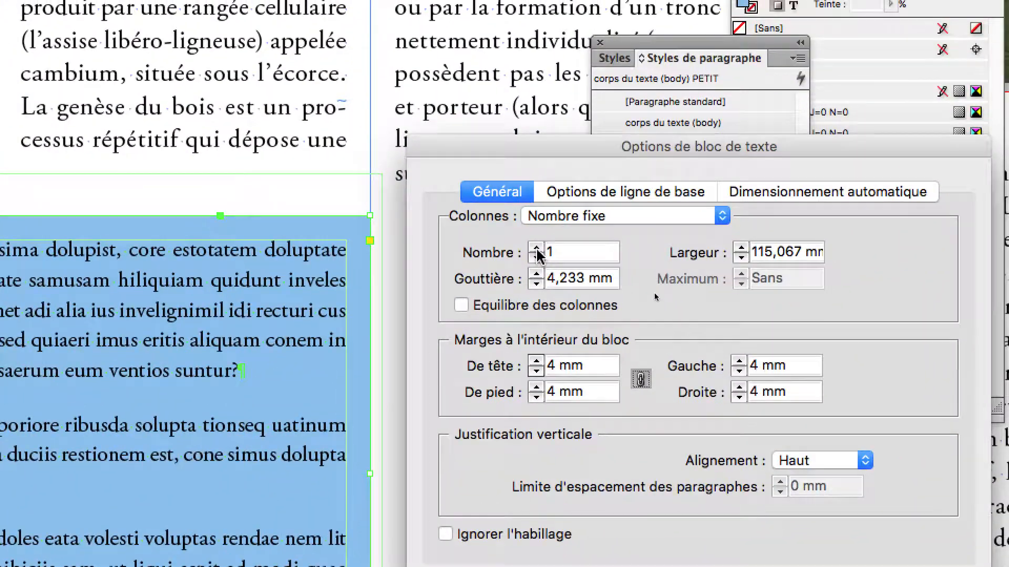
click(598, 202)
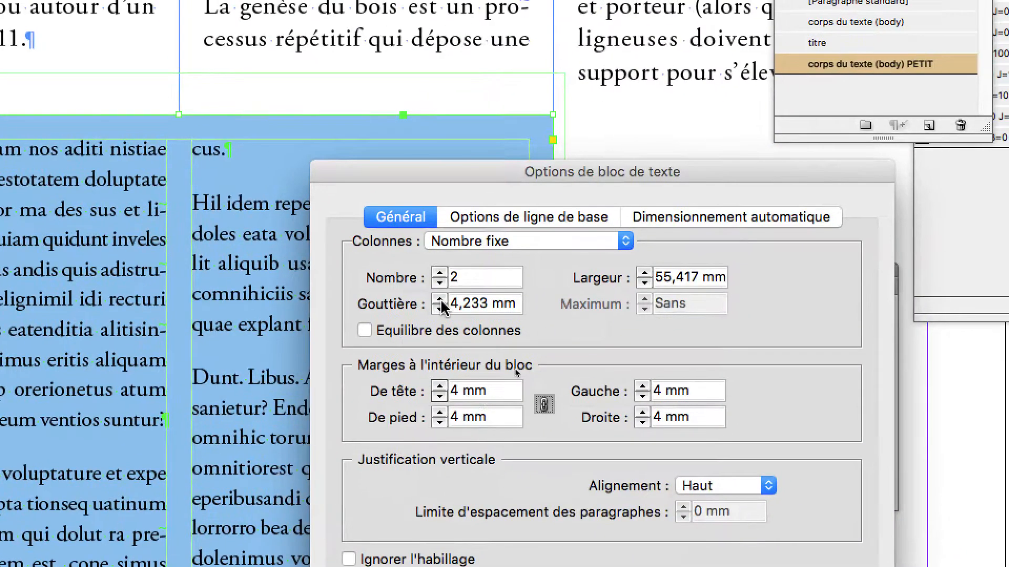
click(482, 248)
click(482, 247)
click(482, 248)
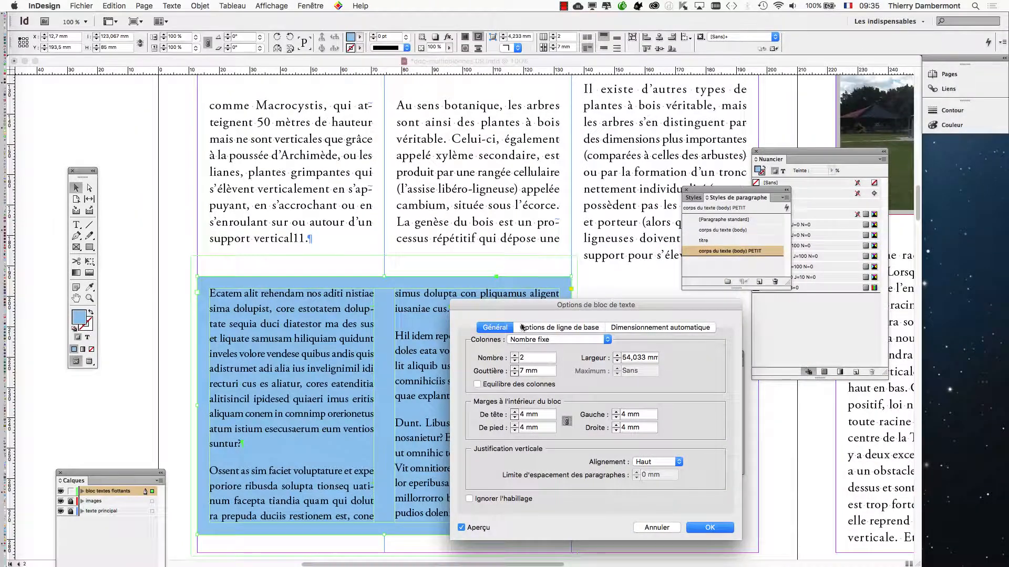
Divide the blue text frame into 3 columns and reduce the gutter to 4 mm
click(515, 355)
drag(516, 307, 677, 266)
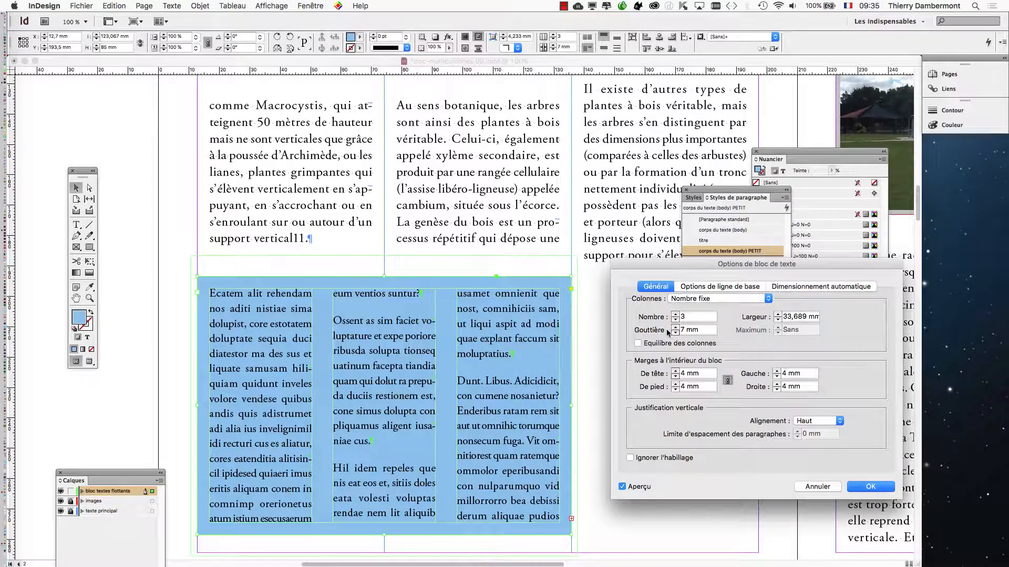
click(674, 335)
click(674, 334)
click(674, 334)
click(674, 335)
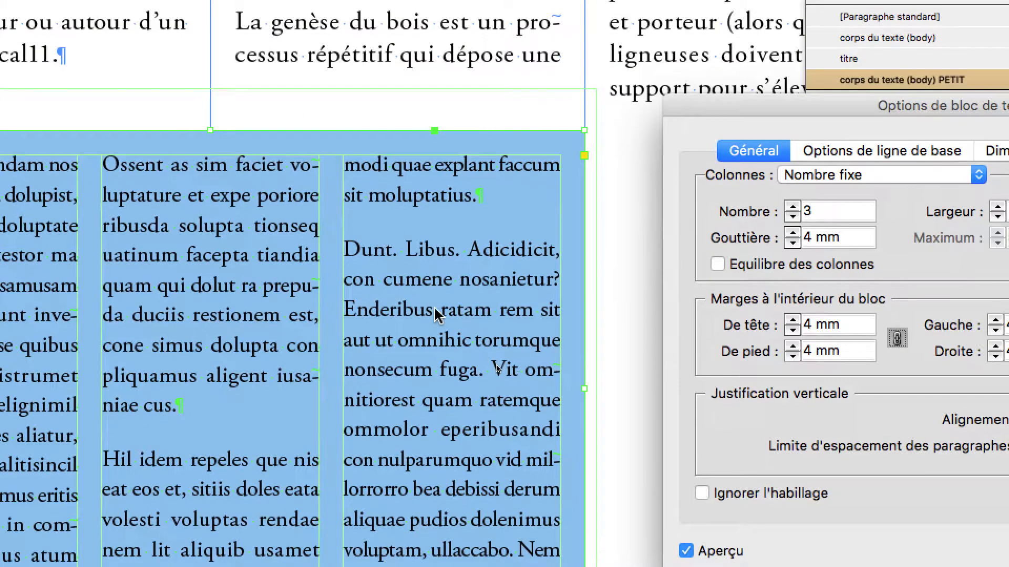
Set the blue frame's inner margins to 2 mm and its column gutter to 3 mm, and apply the options
click(791, 356)
click(791, 356)
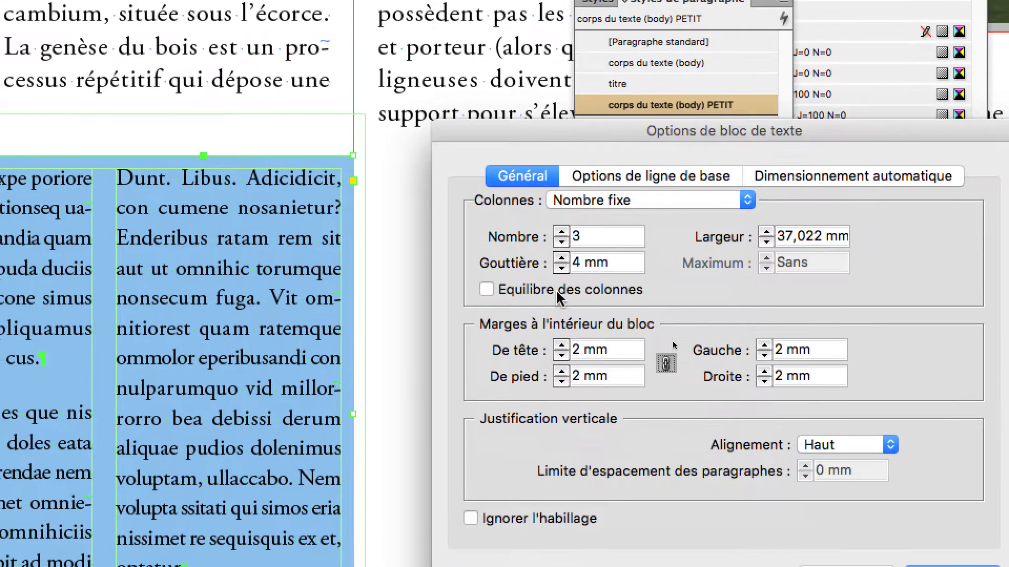
click(562, 268)
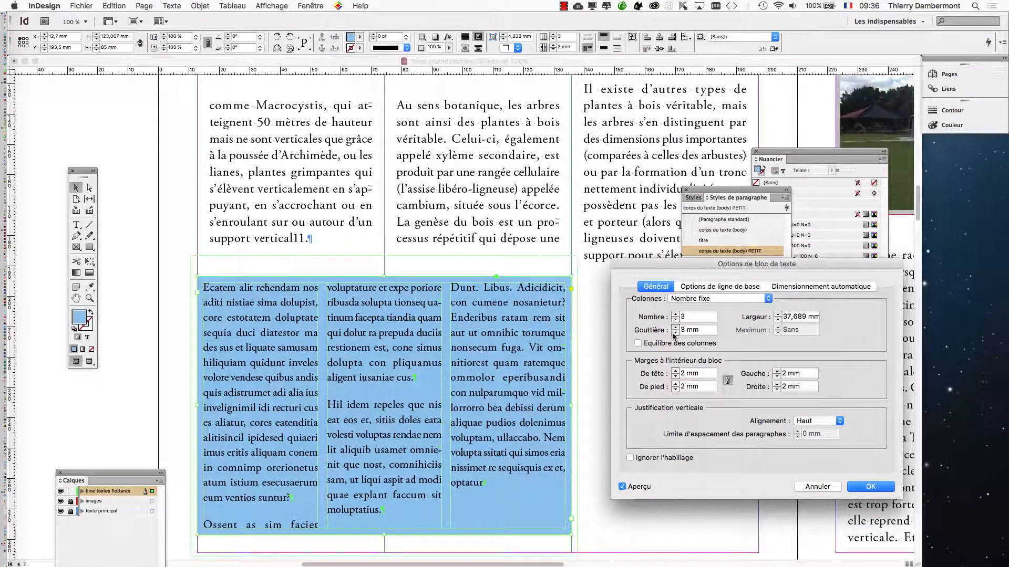
click(871, 487)
Deselect the frame and preview the layout without guides, frame edges and hidden characters
click(109, 373)
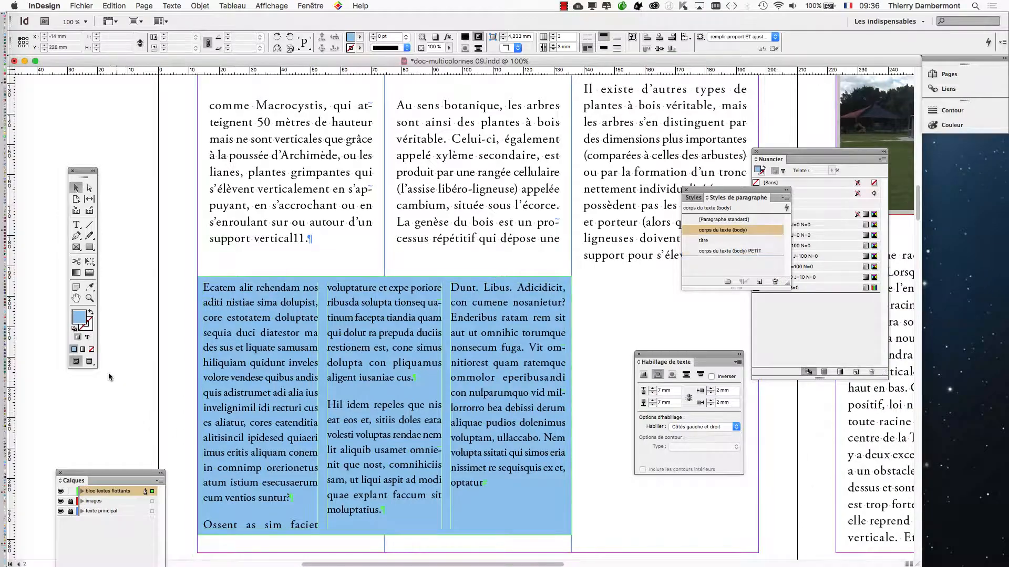
click(89, 361)
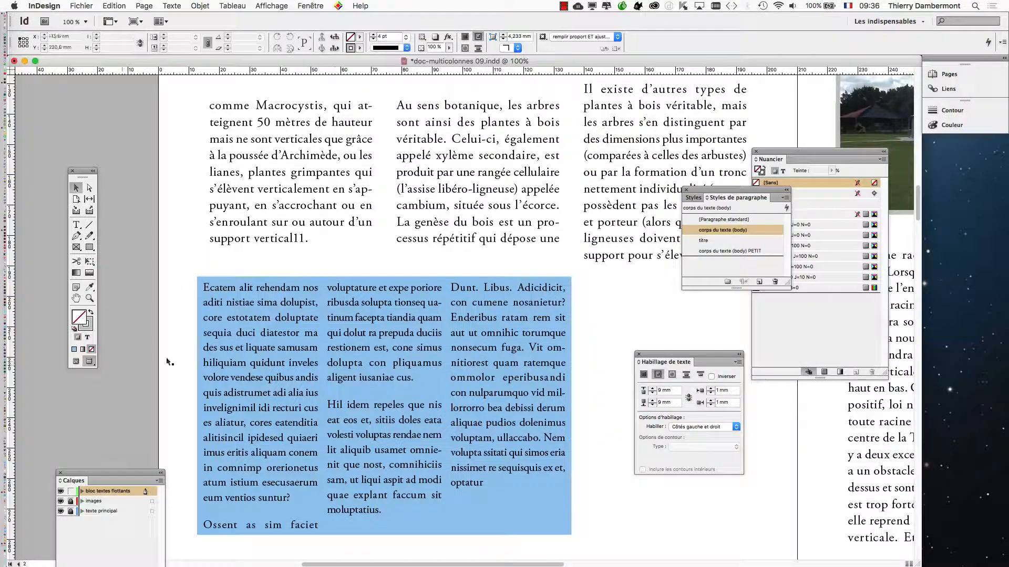
Set the blue text frame's column gutter to 5 mm, apply the options and deselect the frame
click(569, 389)
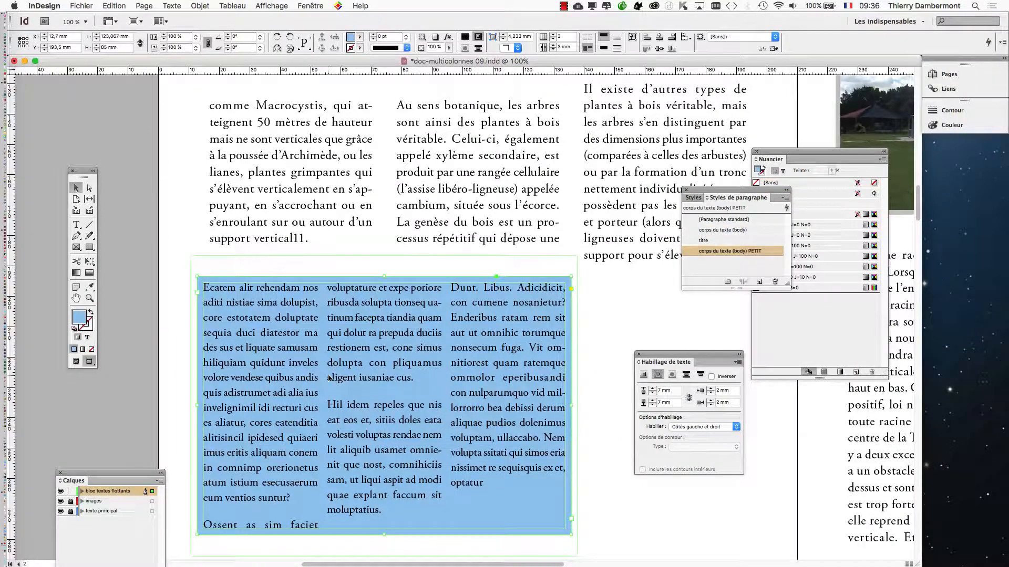
key(super+b)
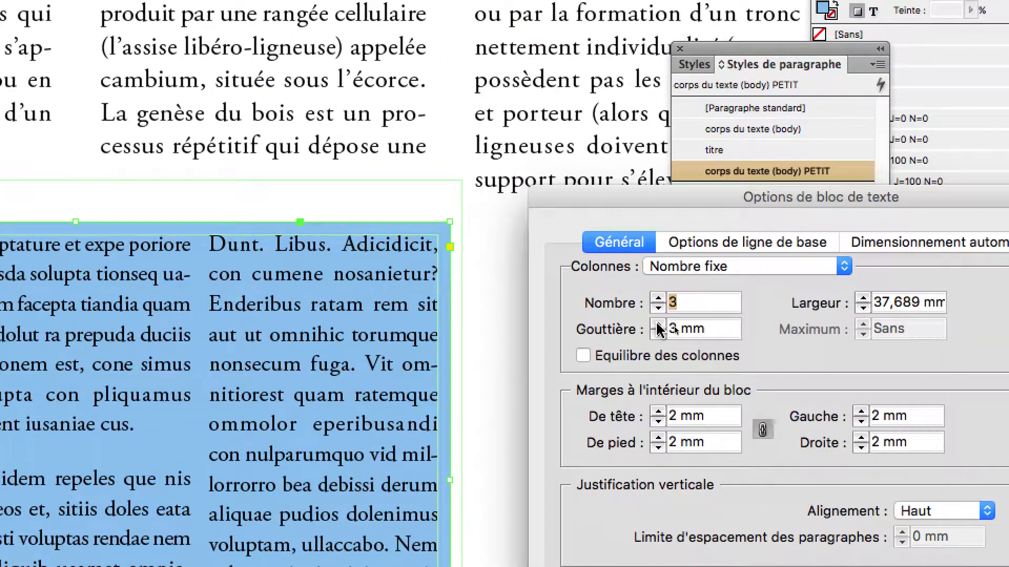
click(657, 325)
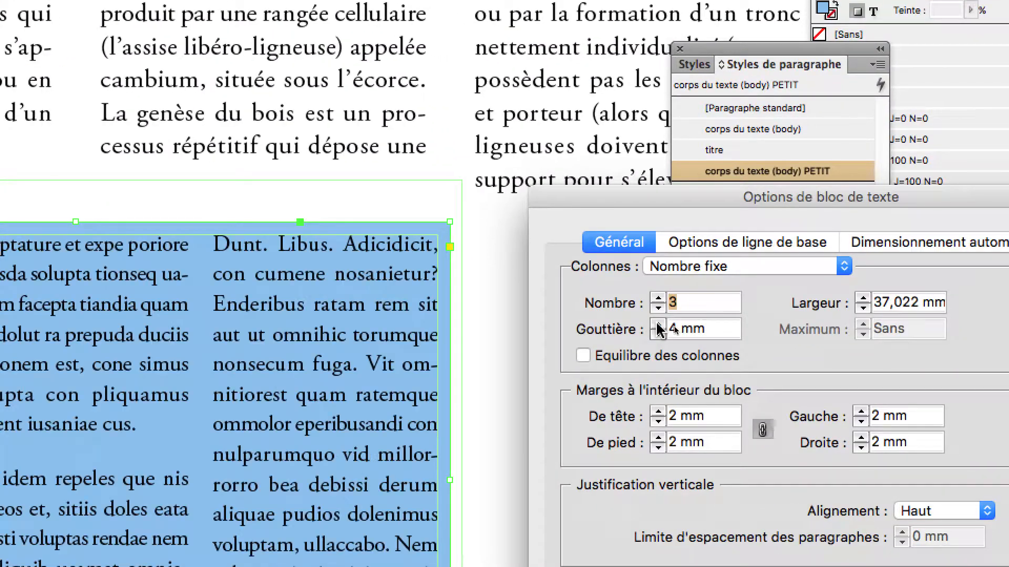
click(657, 325)
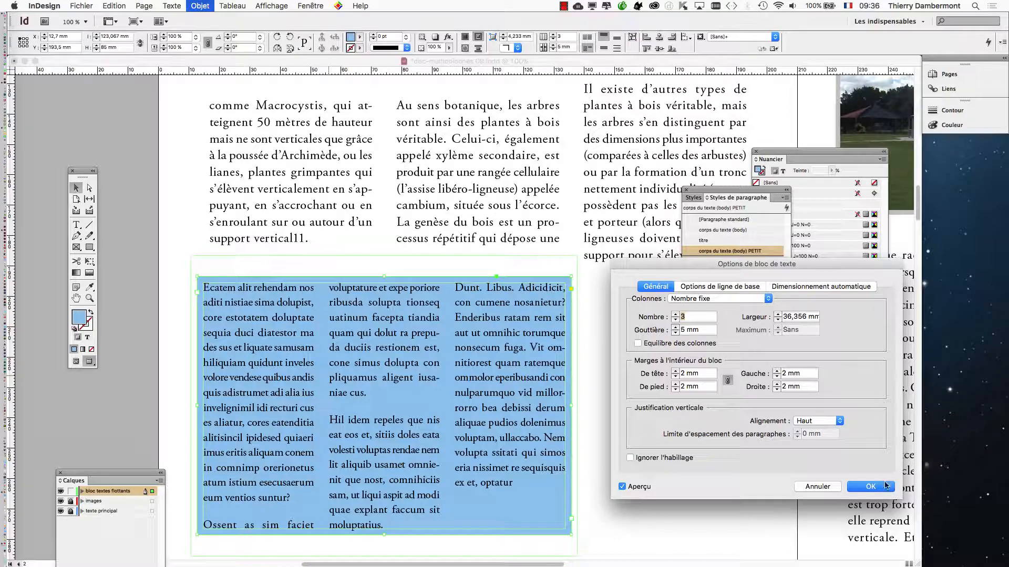
click(885, 486)
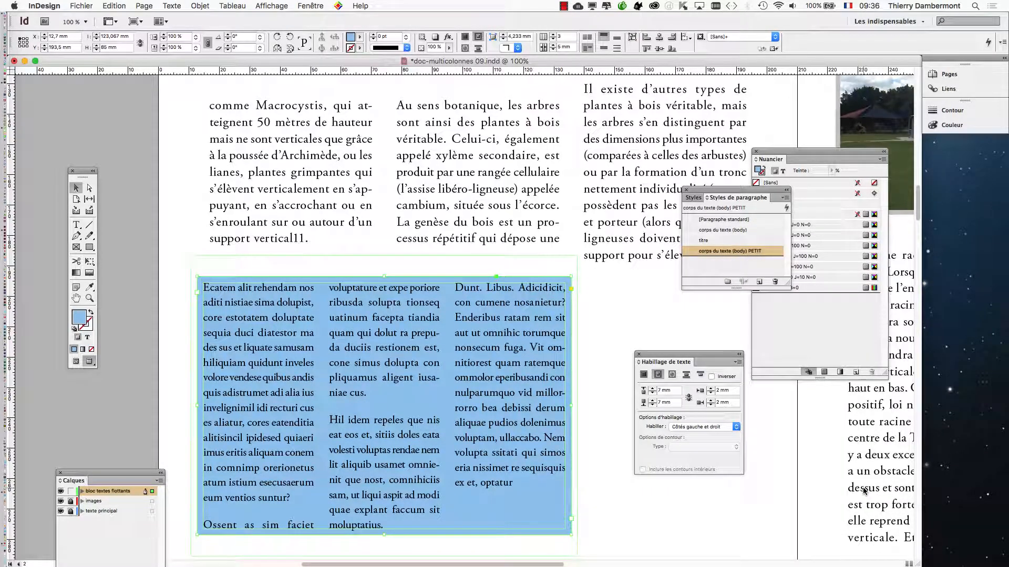
click(630, 519)
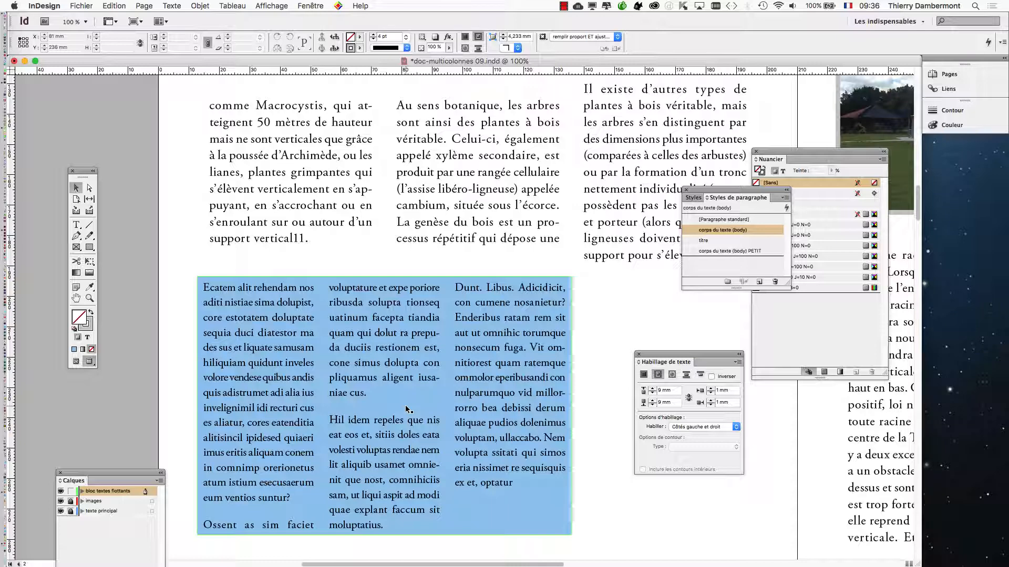
Unlink the blue frame's inner margins, set the top and bottom margins to 5 mm, and apply the options
click(380, 435)
key(x)
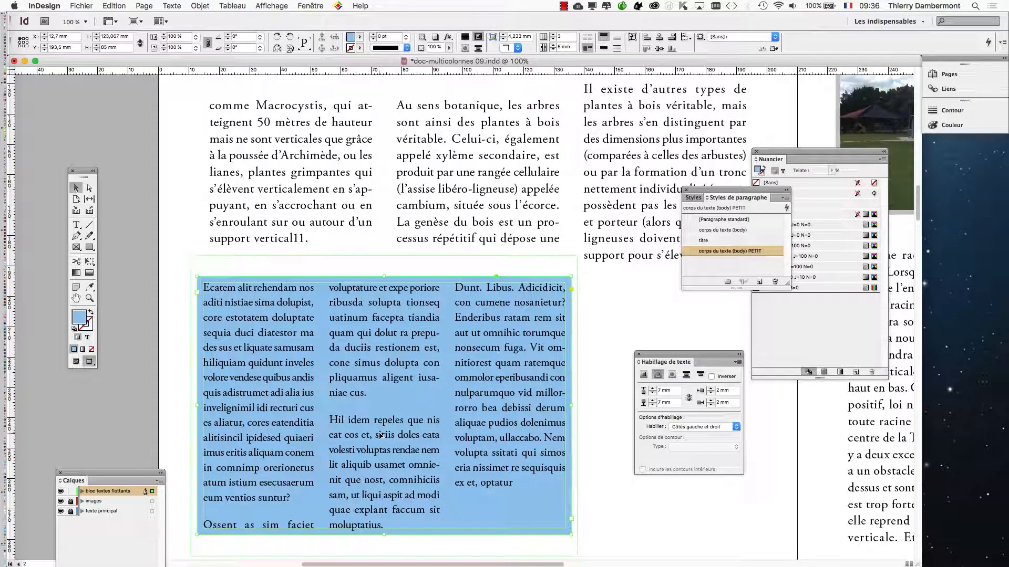
key(super+b)
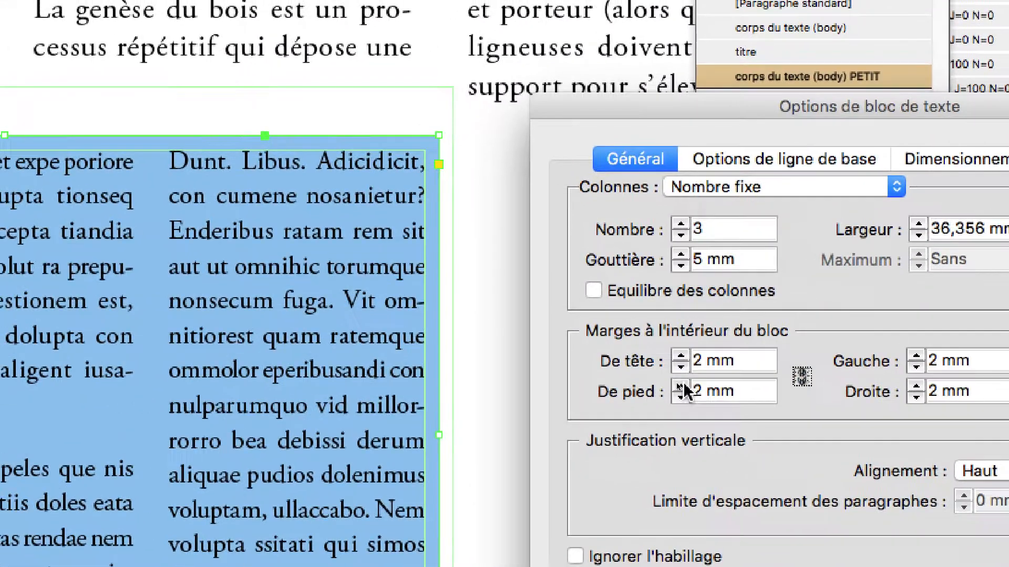
click(597, 390)
click(597, 390)
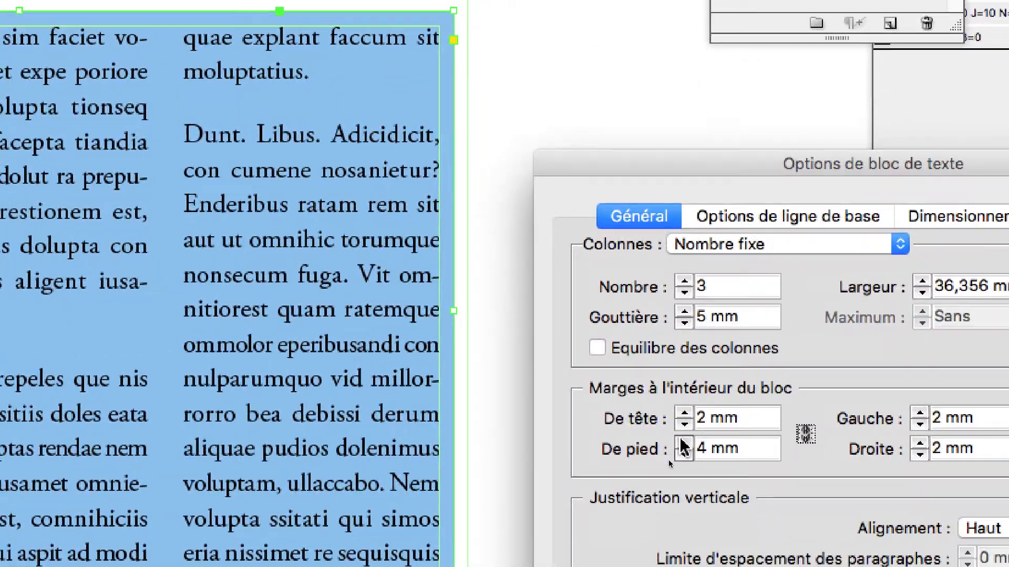
click(719, 418)
click(684, 424)
click(683, 425)
click(683, 425)
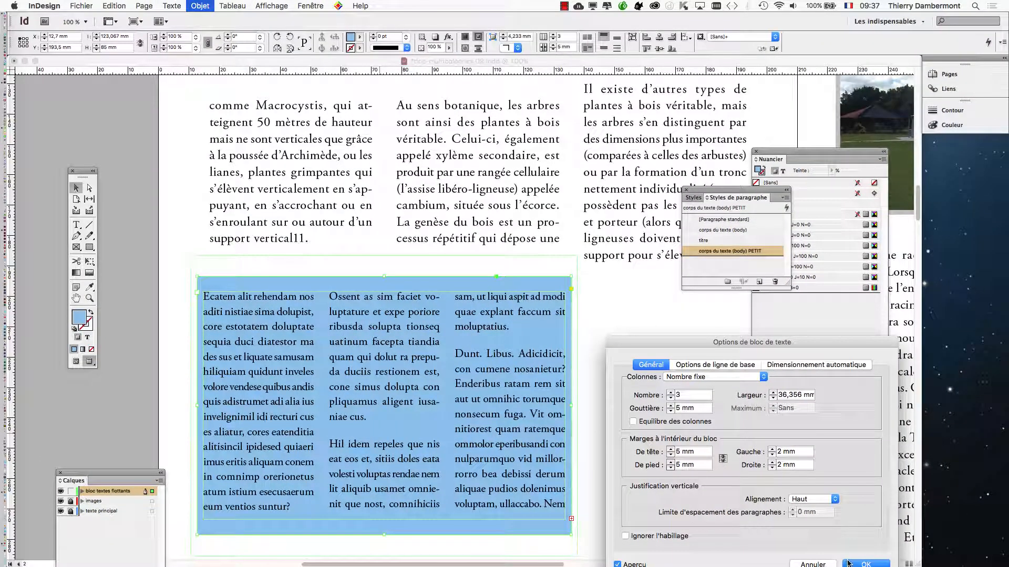
click(864, 563)
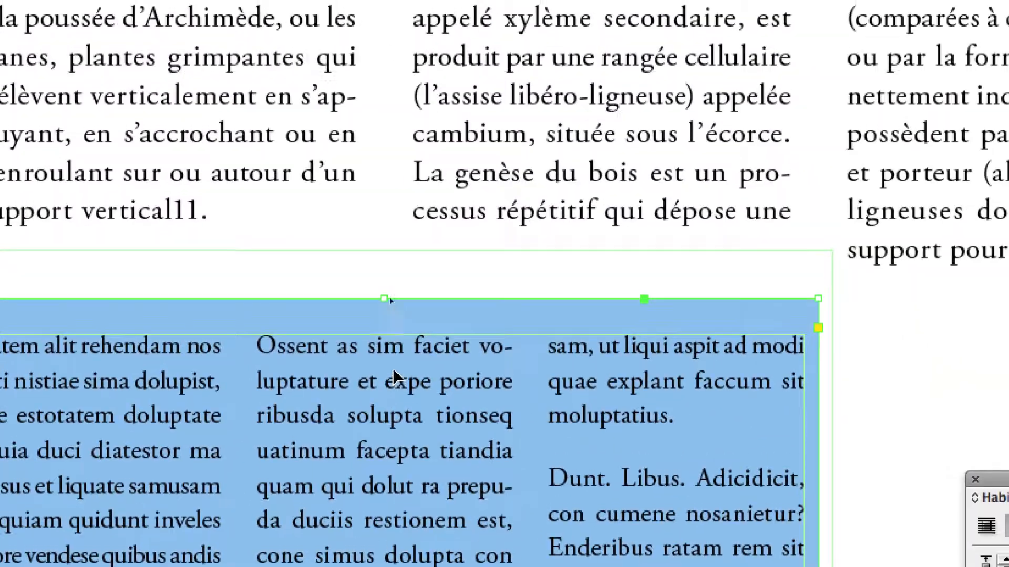
Review the blue frame's text frame options with the dialog moved clear of the text, and deselect the frame
key(super+b)
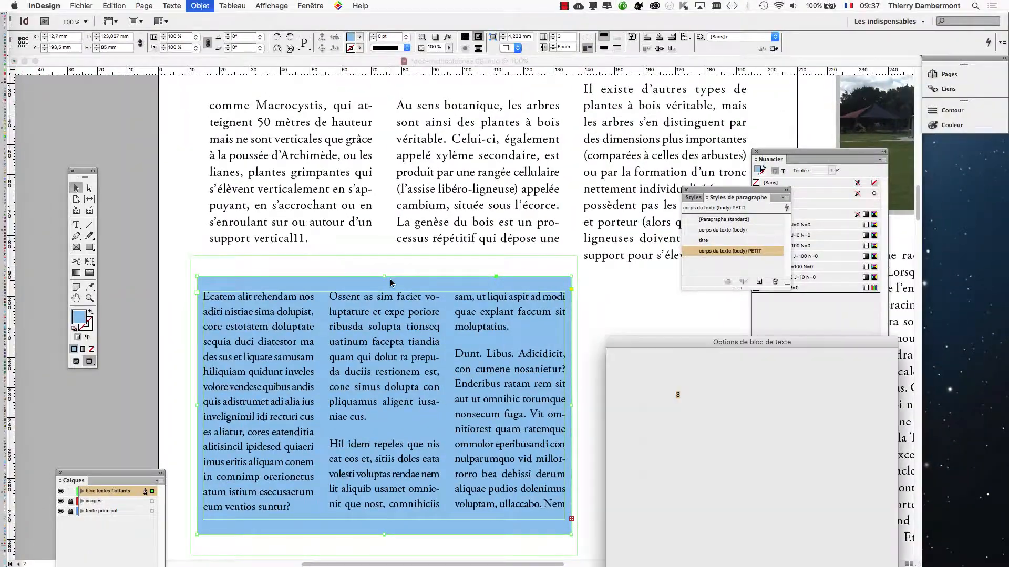
drag(704, 342, 692, 151)
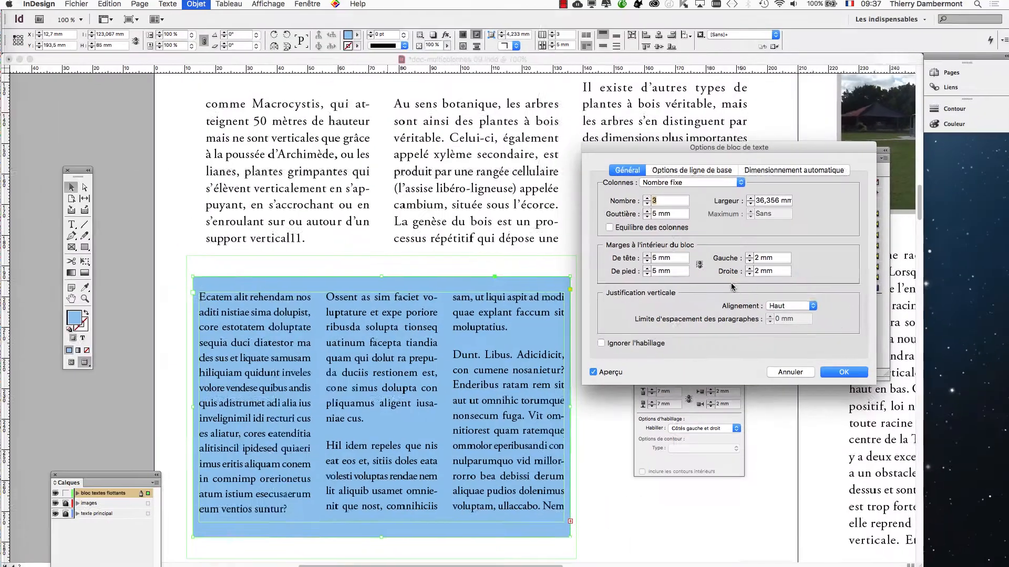
click(844, 374)
click(141, 373)
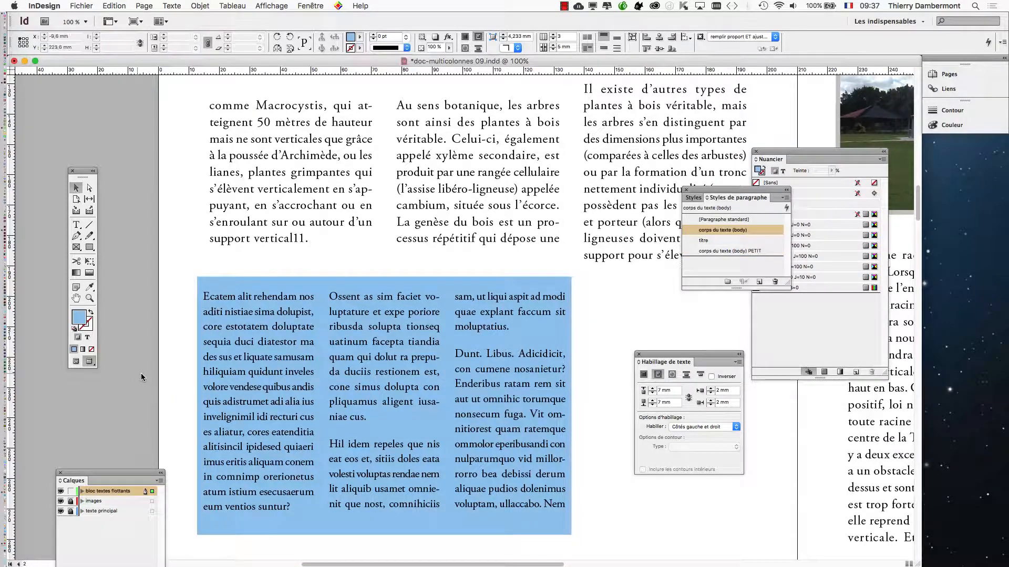
Set the blue frame's left and right inner margins to 3 mm and its gutter to 4 mm, apply, and deselect
click(229, 371)
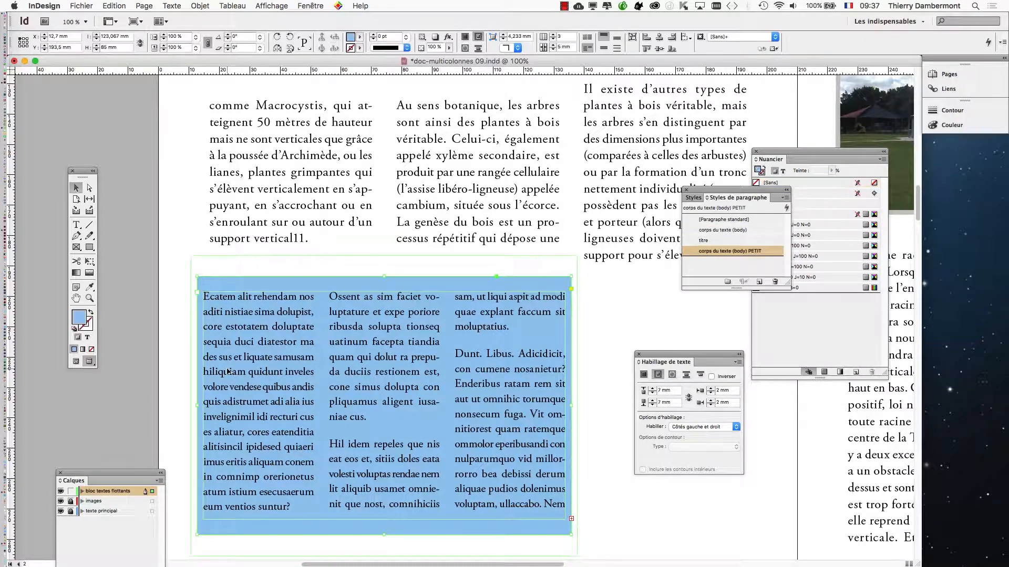
key(super+b)
click(749, 256)
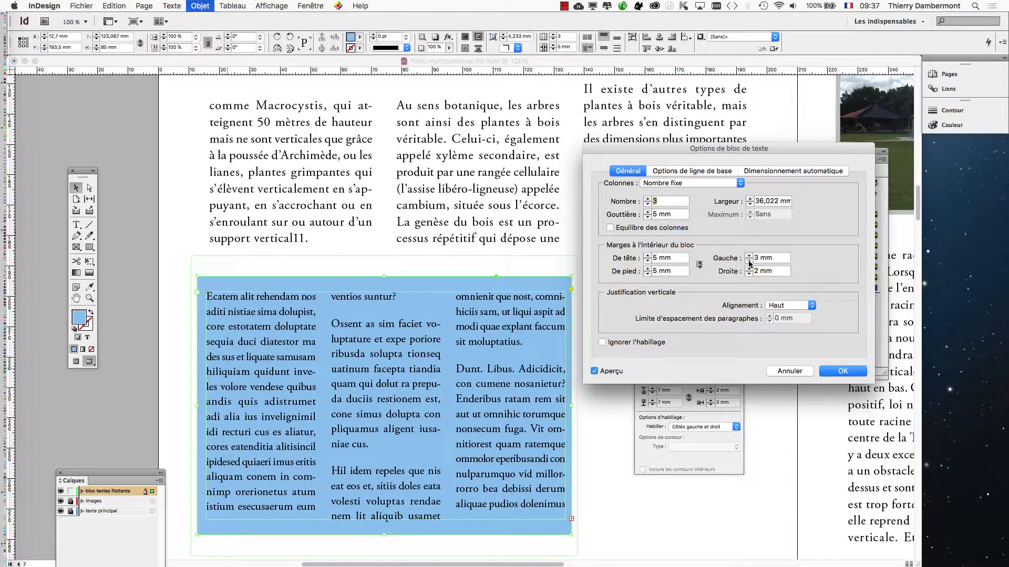
click(750, 269)
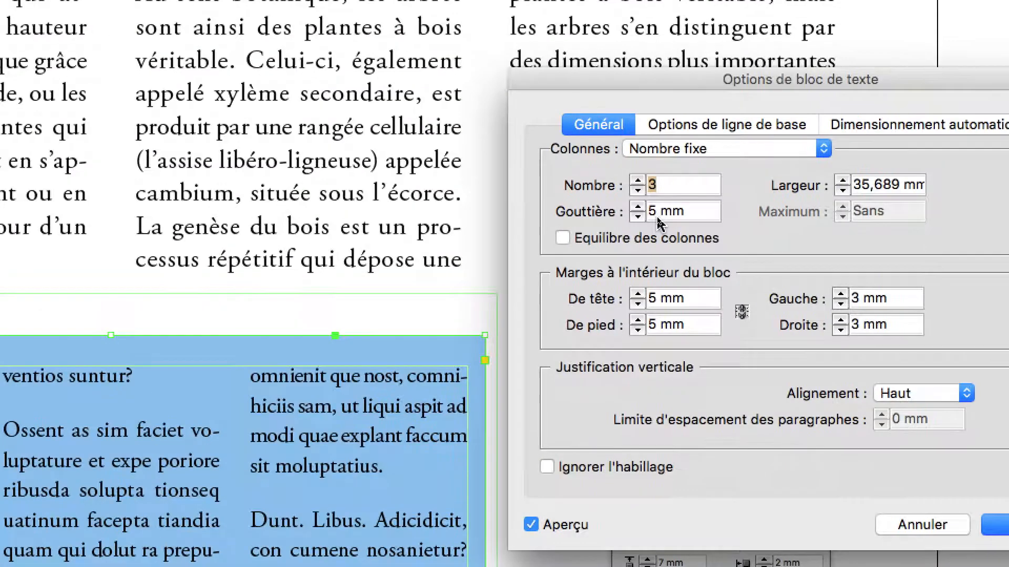
click(648, 215)
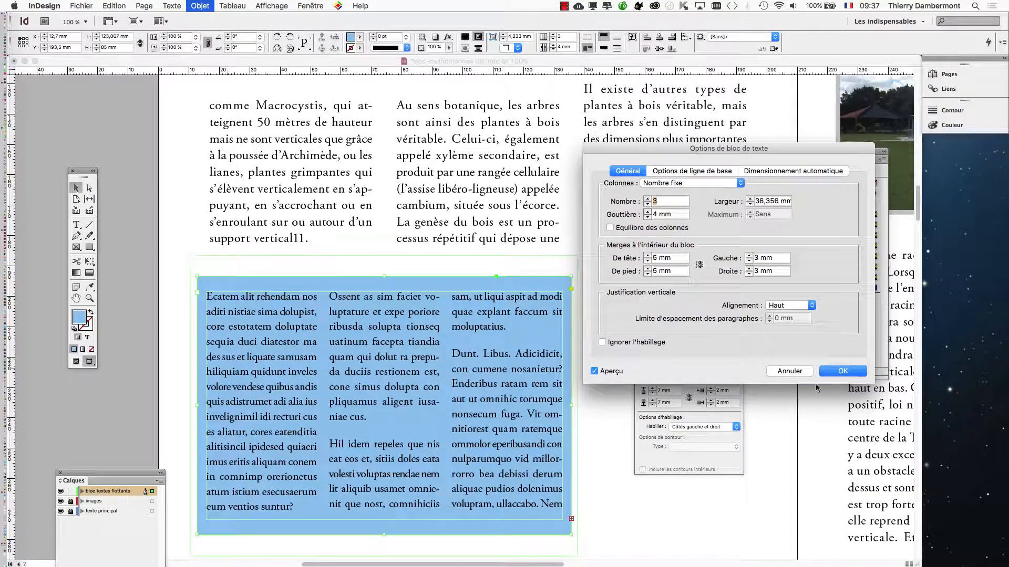
key(Return)
click(159, 405)
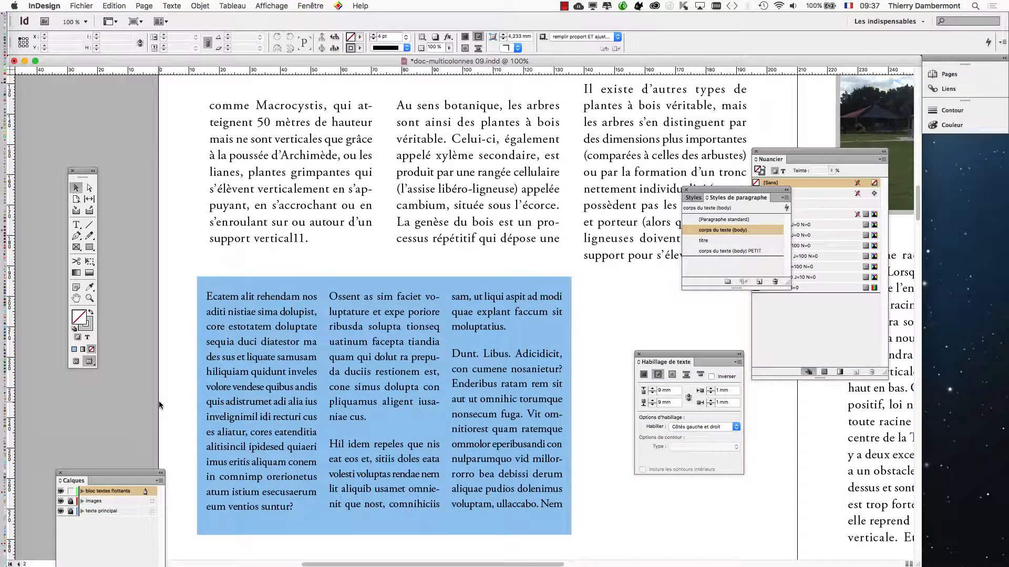
key(alt+super+2)
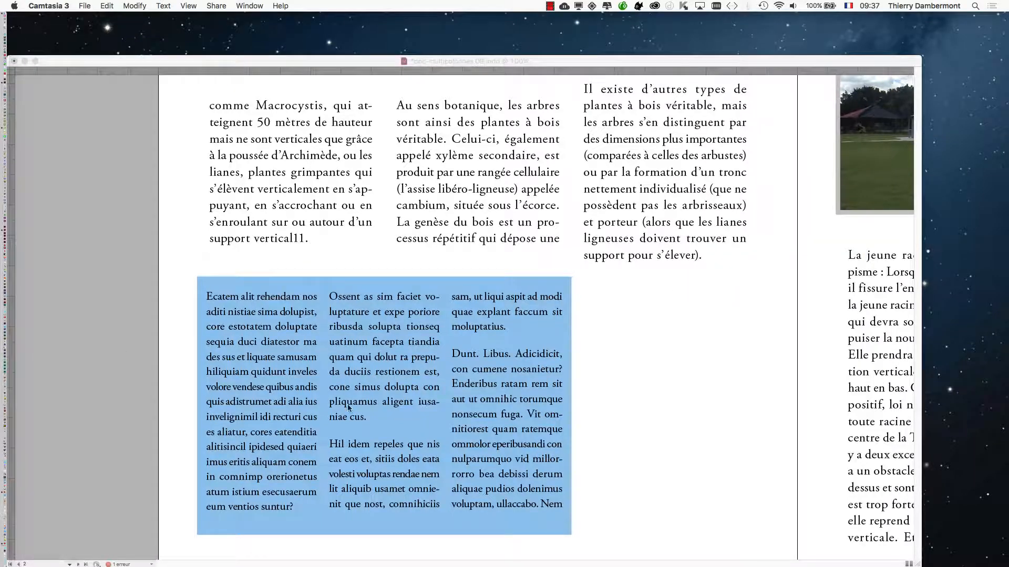
click(267, 357)
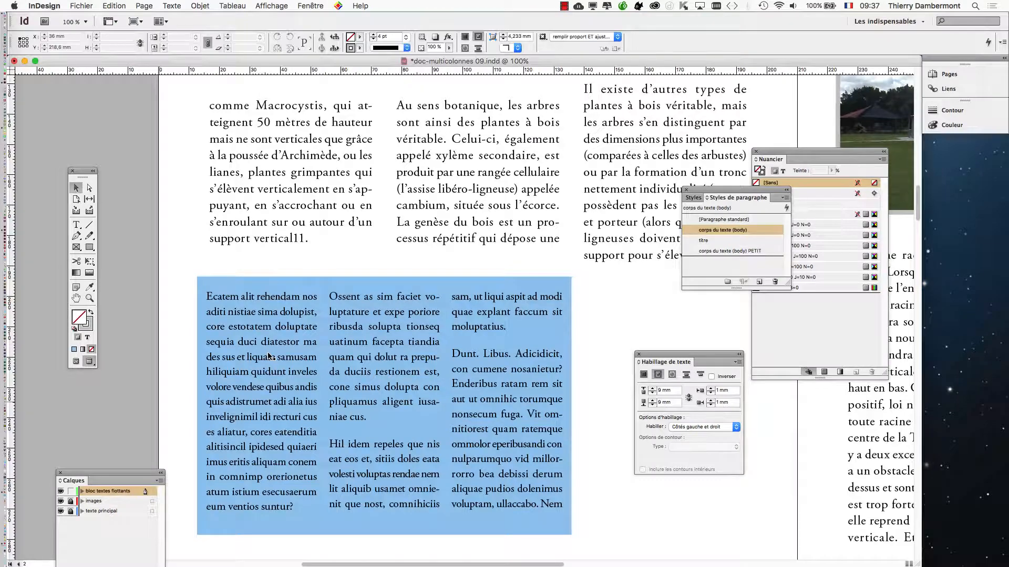
click(269, 357)
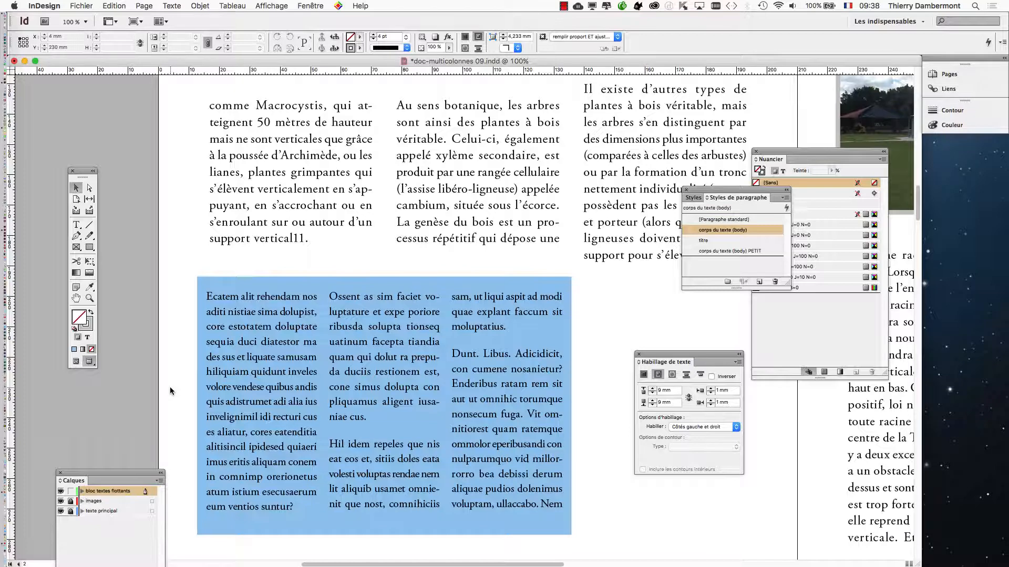
Clear the view of the full spread at 50% by closing the paragraph styles, text wrap and swatches panels
key(super+minus)
key(super+minus)
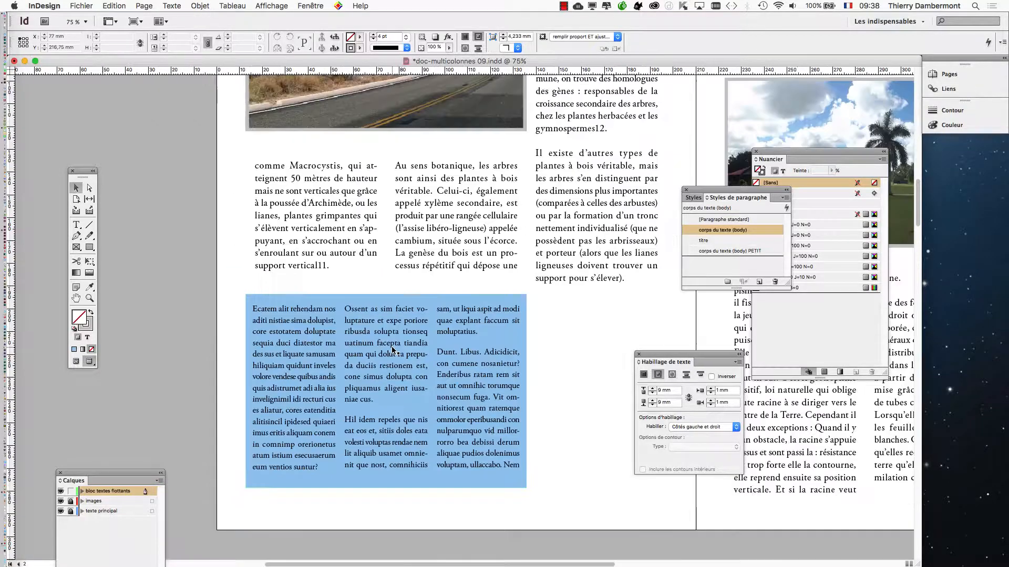
drag(534, 318, 390, 382)
click(685, 190)
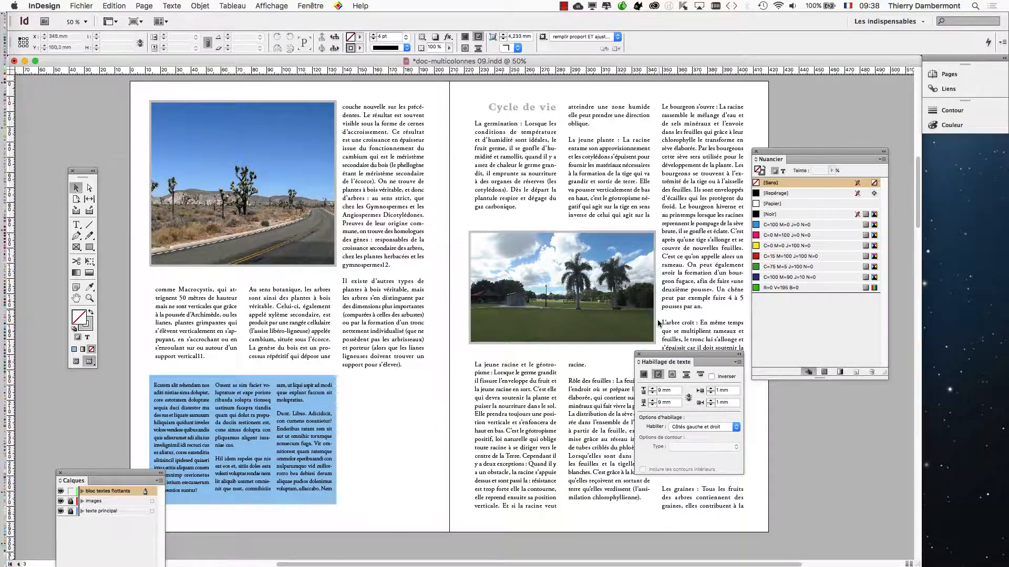
click(639, 354)
click(756, 152)
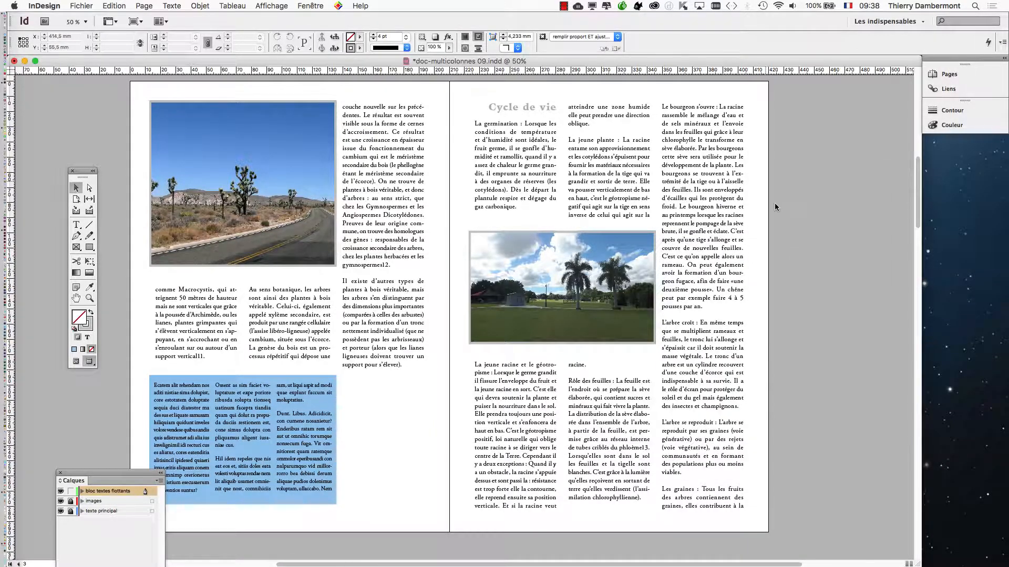
Examine the document's spreads to check how the main text, images and floating blue block are laid out
scroll(741, 340, up, 5)
scroll(741, 339, down, 10)
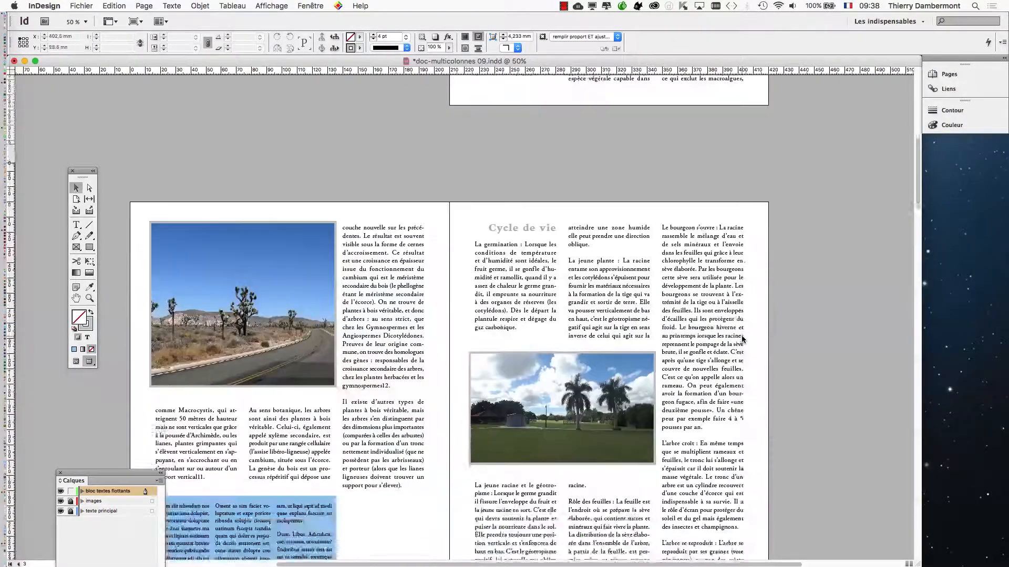
scroll(743, 340, down, 5)
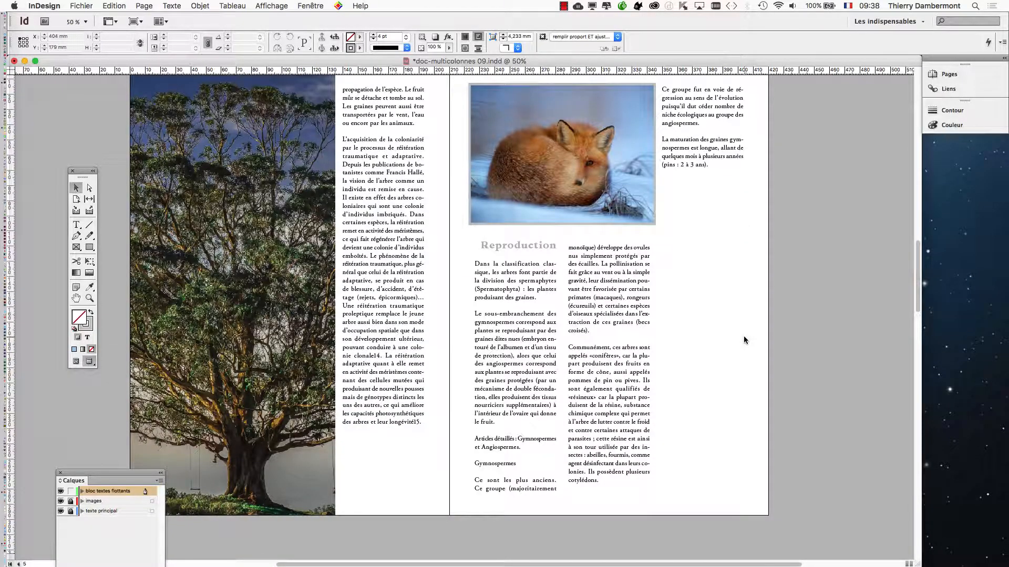
scroll(743, 336, up, 9)
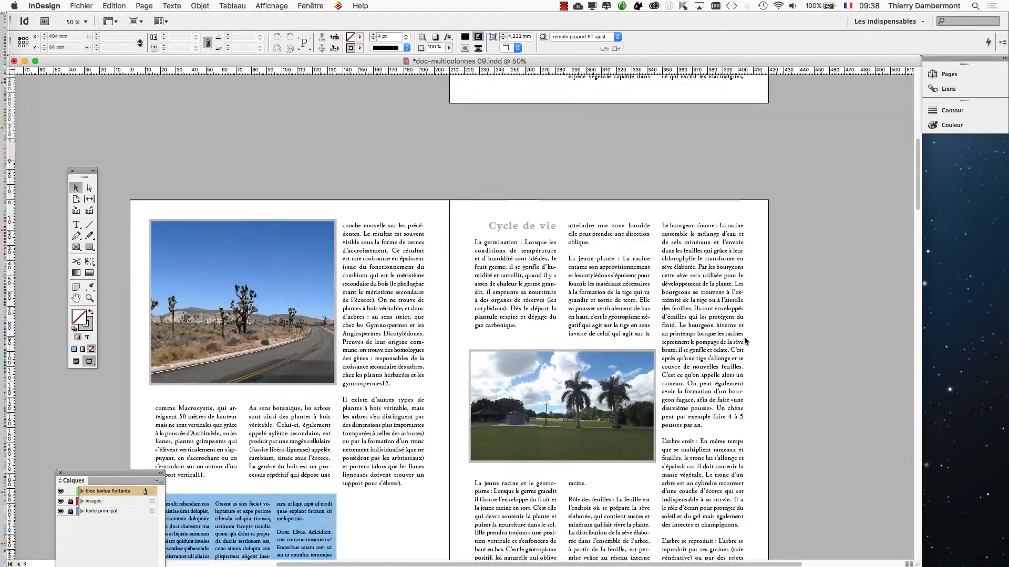
scroll(745, 337, down, 1)
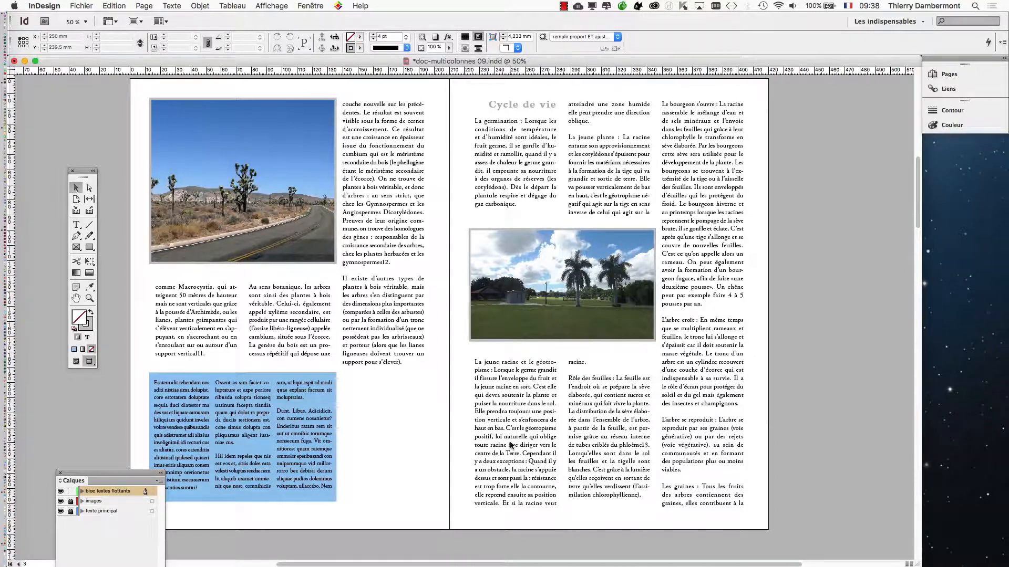
scroll(510, 445, down, 6)
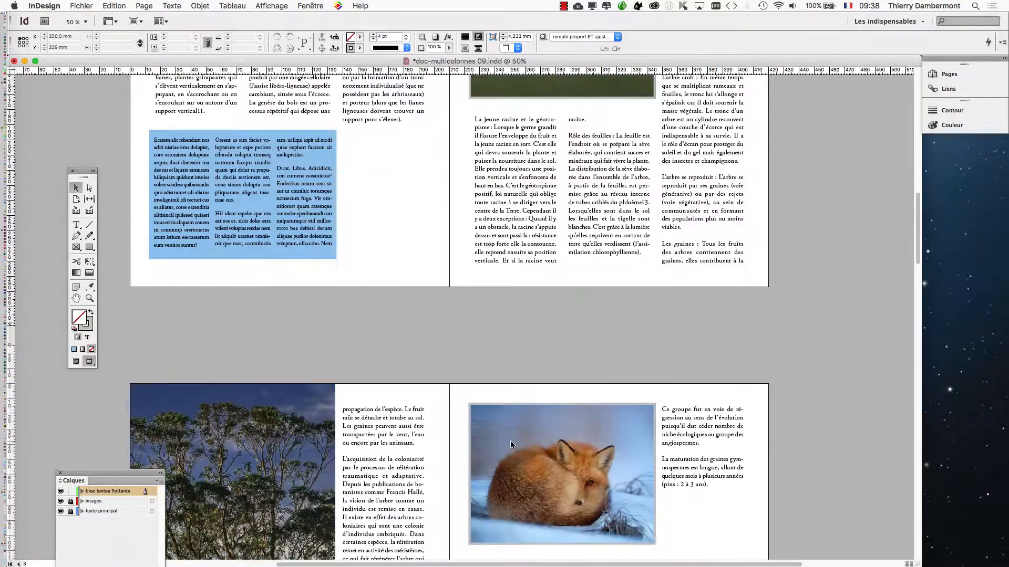
scroll(510, 441, down, 8)
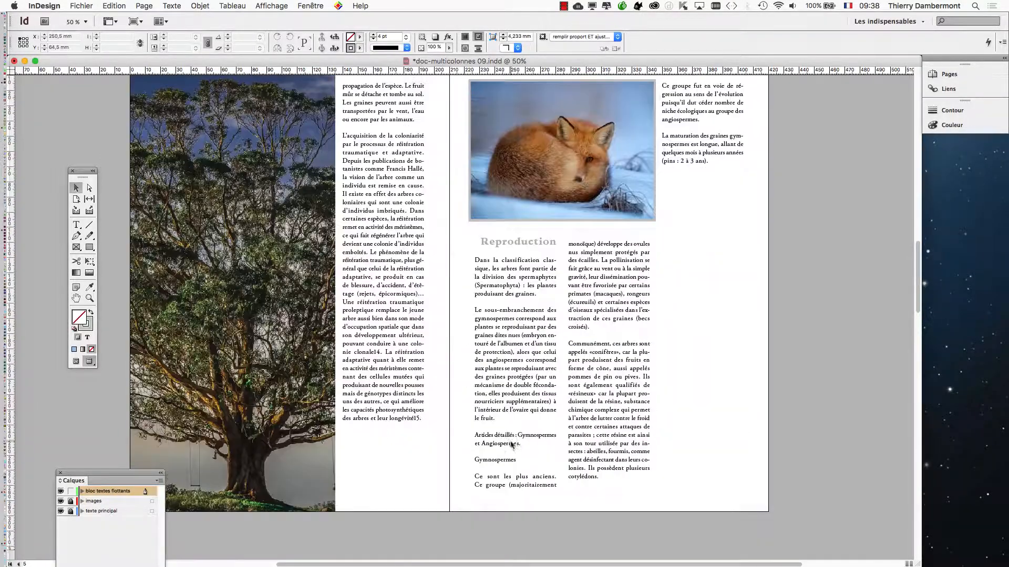
scroll(389, 265, up, 1)
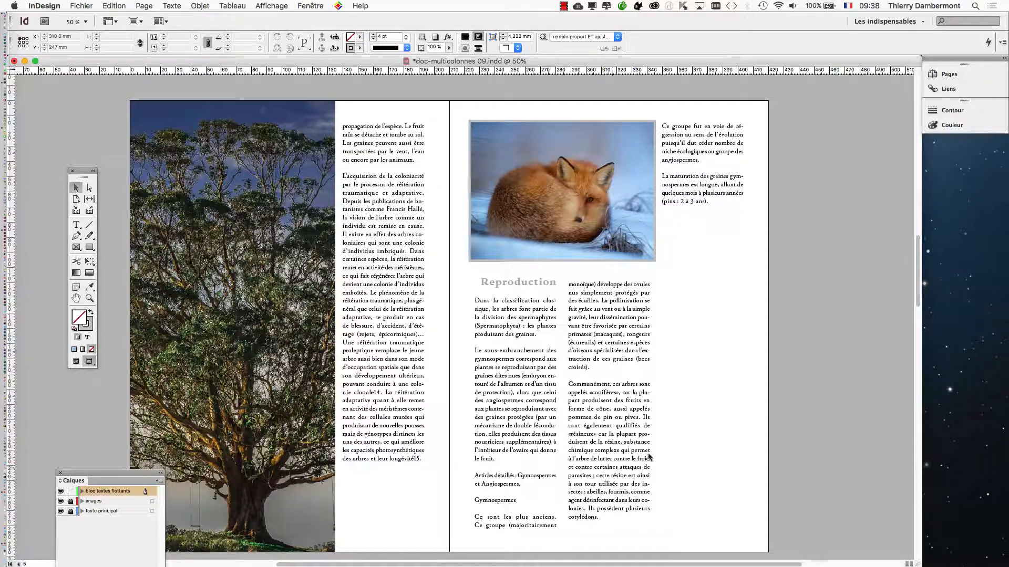
scroll(651, 444, down, 7)
scroll(649, 440, down, 7)
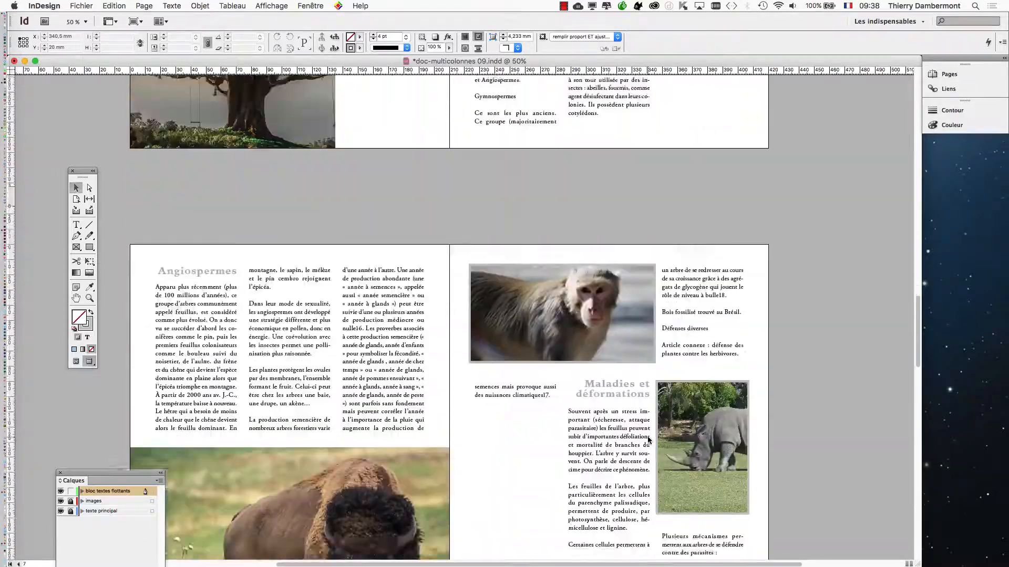
scroll(647, 436, up, 20)
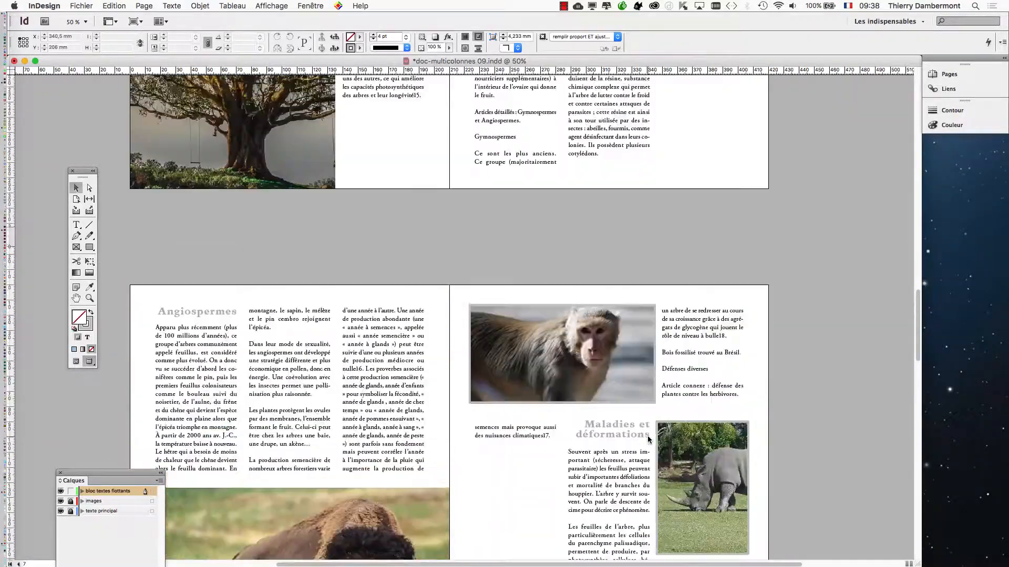
scroll(648, 440, up, 5)
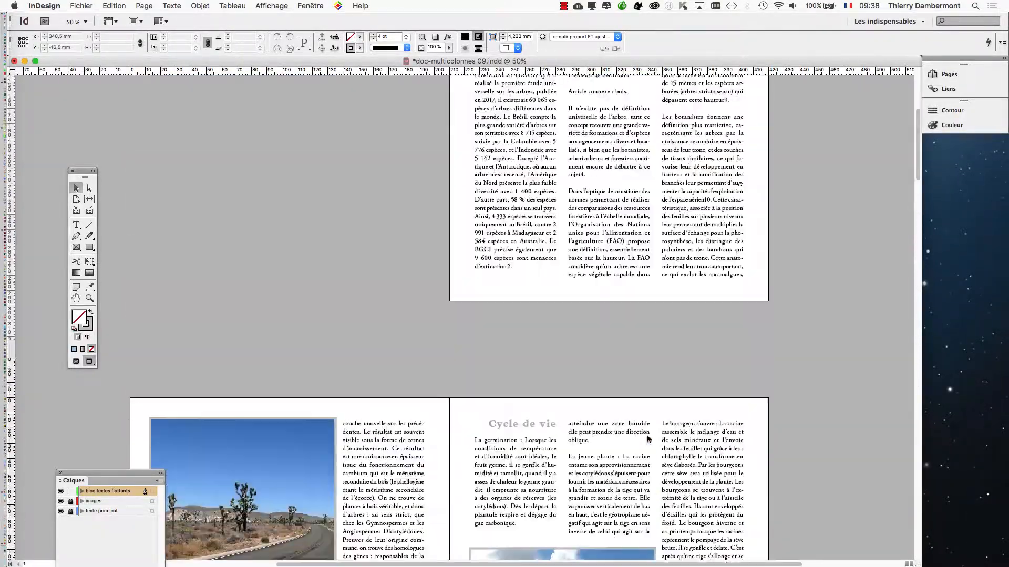
Save the document as a new version named doc-multicolonnes 10.indd in the doc InDesign SESSION 2 folder
click(82, 6)
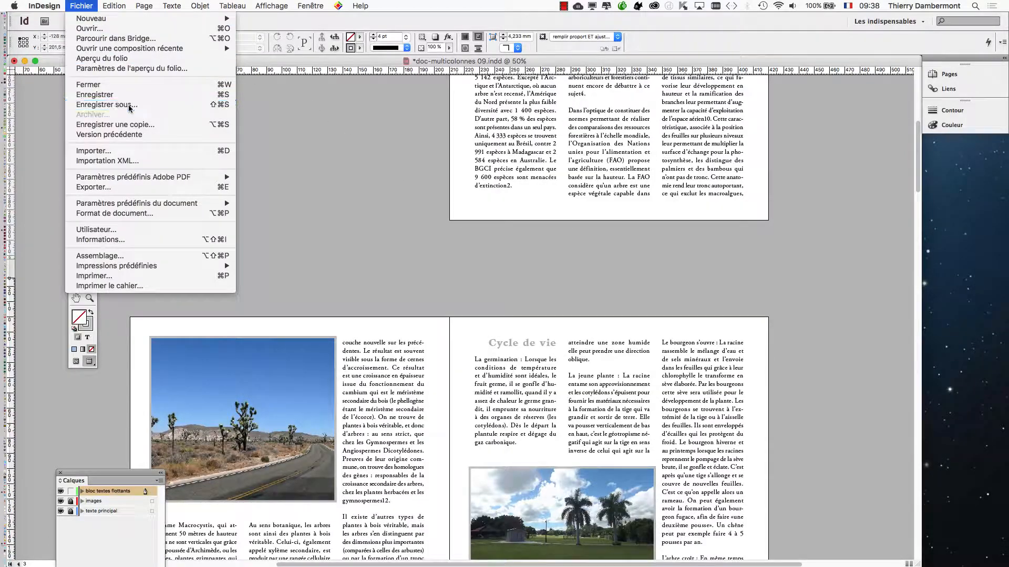
click(121, 105)
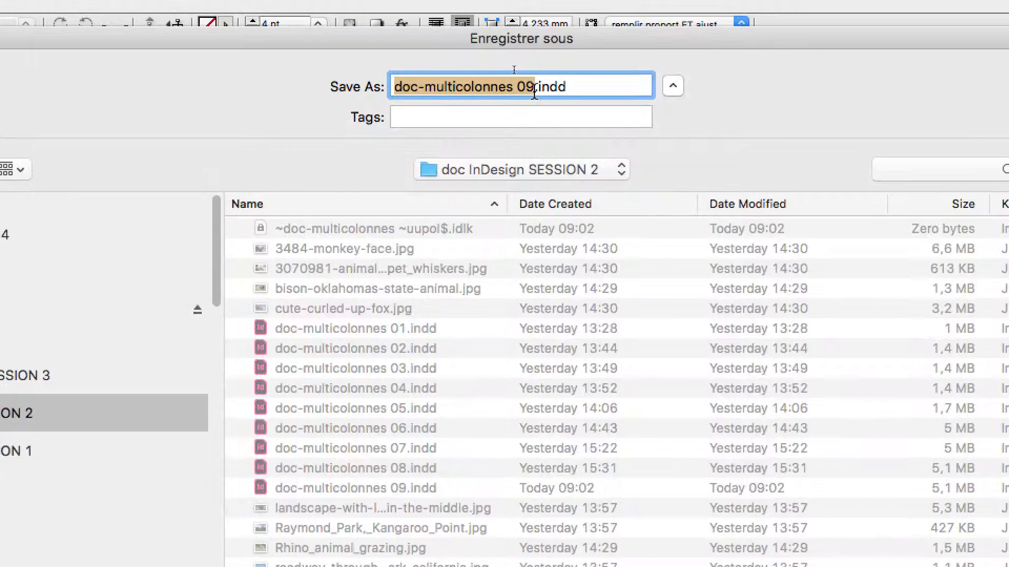
click(534, 86)
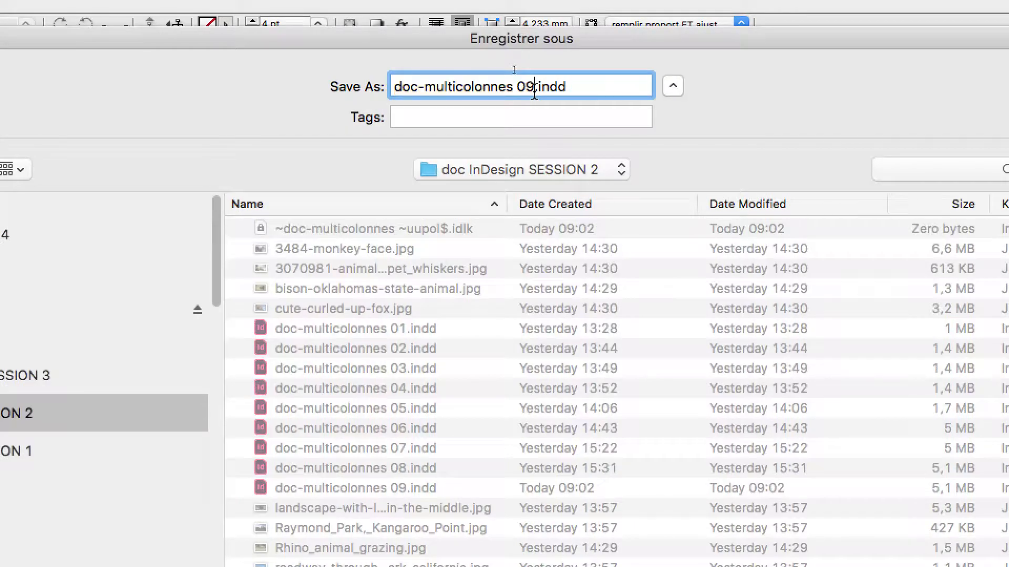
key(BackSpace)
key(BackSpace)
text(10)
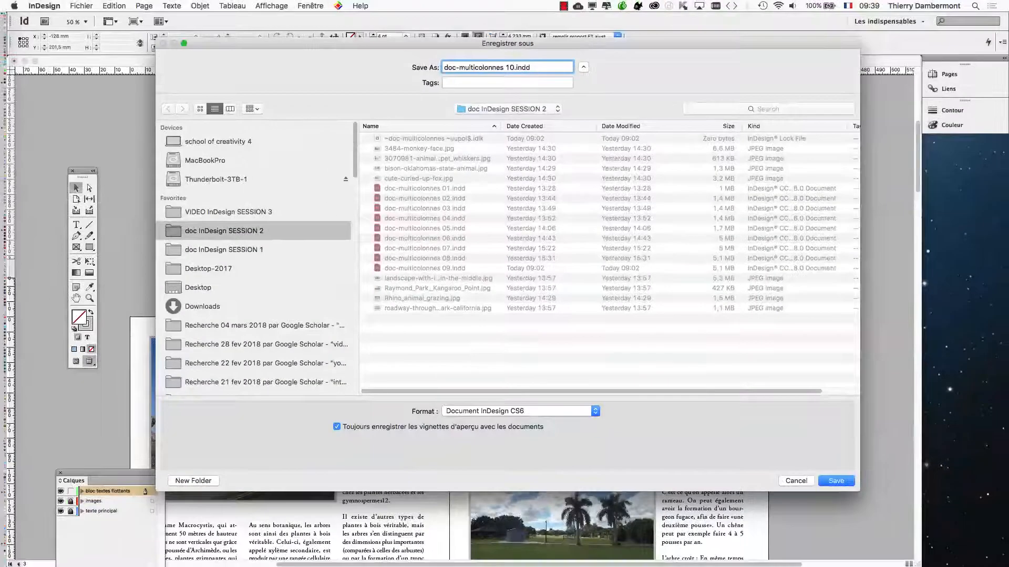
key(Return)
Select the floating blue text block and test sky tones sampled from the palm-tree photo with the Eyedropper as its fill
scroll(449, 315, down, 10)
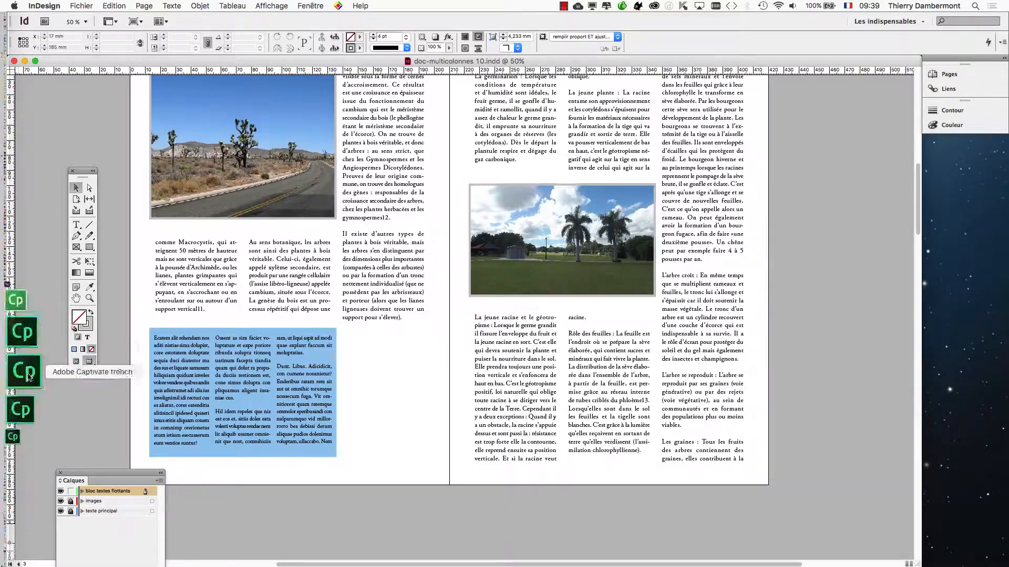
click(203, 369)
key(super+1)
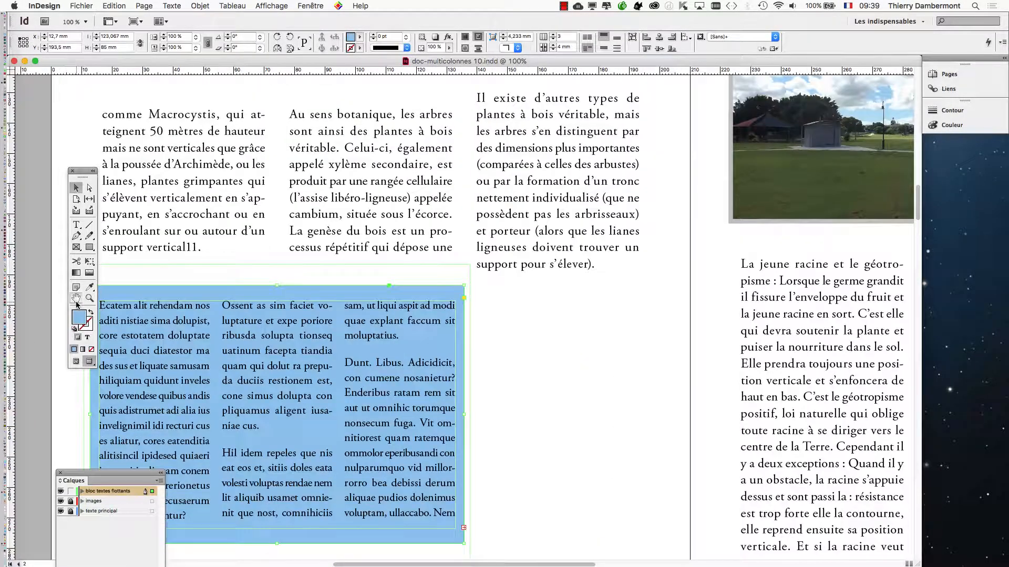
click(76, 297)
drag(58, 388, 132, 244)
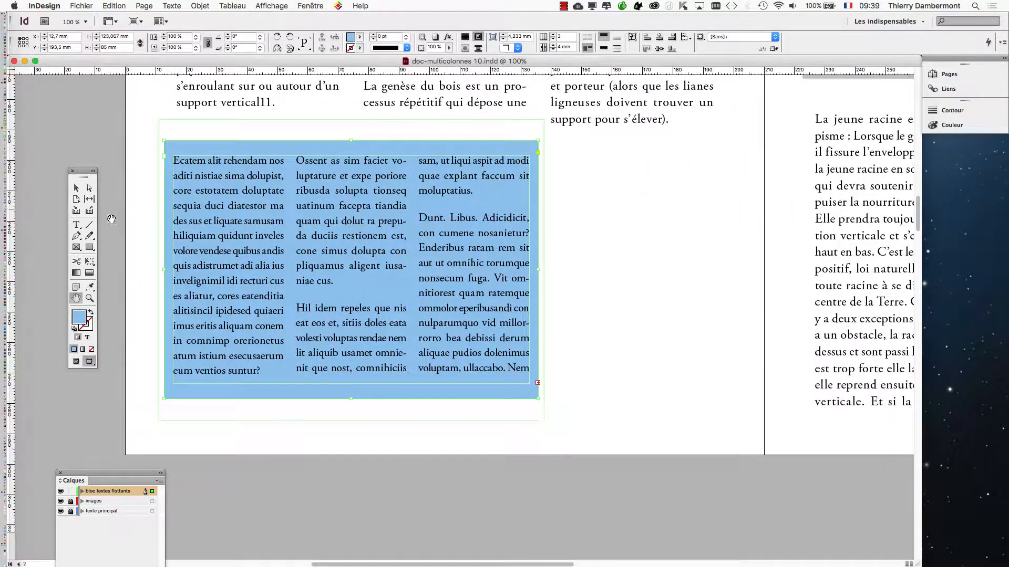
click(89, 287)
scroll(370, 288, up, 3)
scroll(370, 288, down, 1)
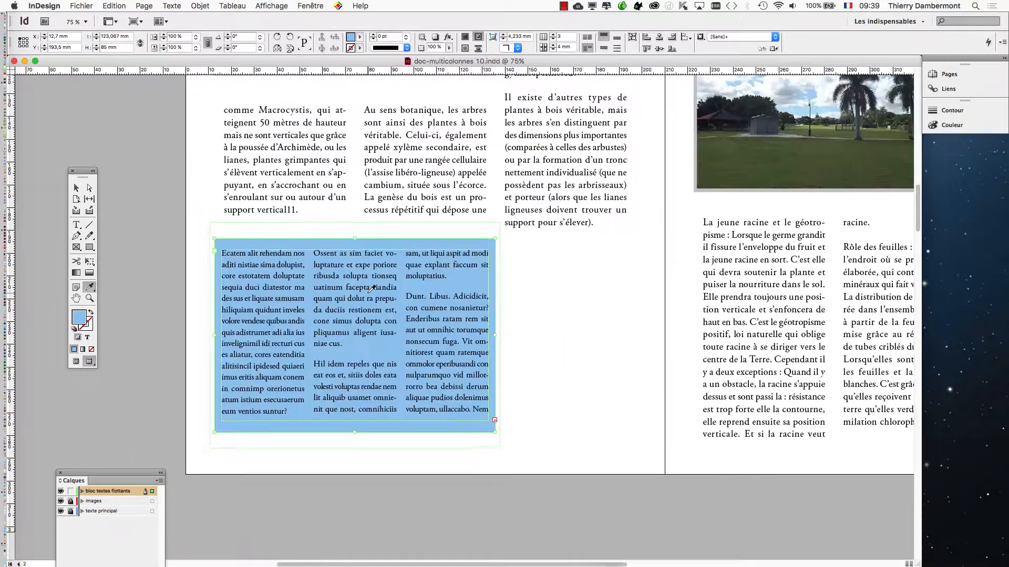
click(803, 104)
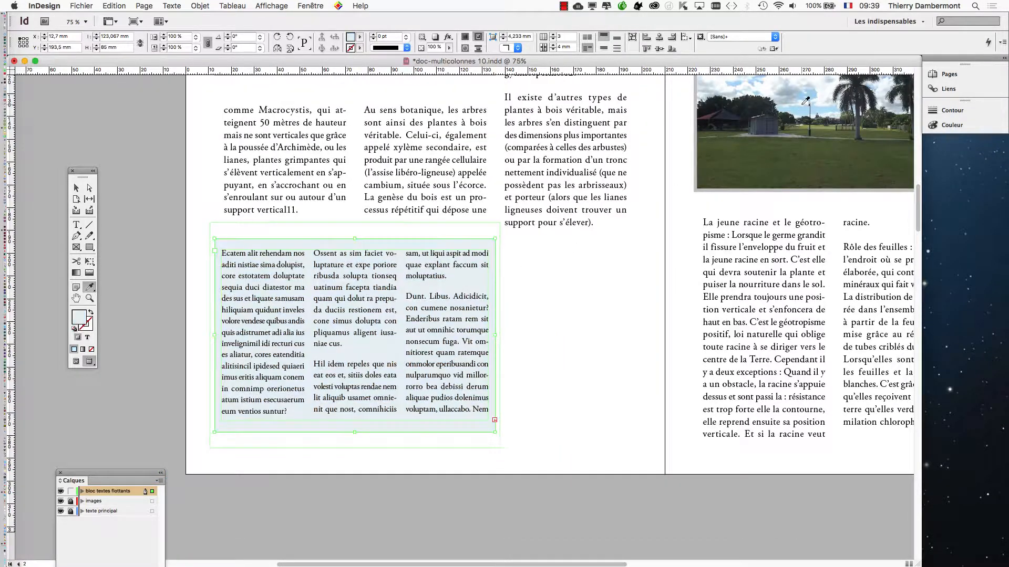
click(815, 93)
click(803, 103)
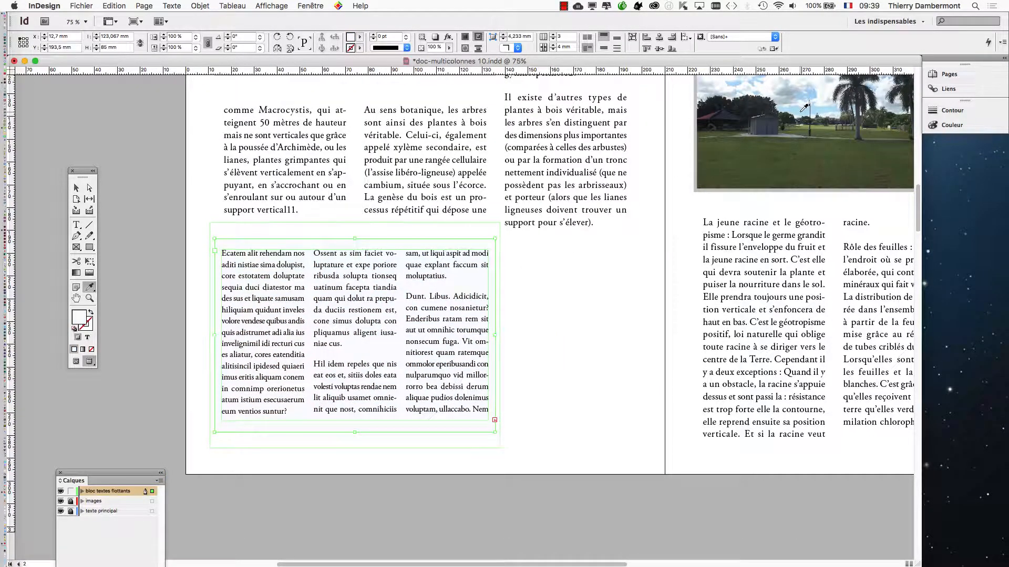
click(805, 108)
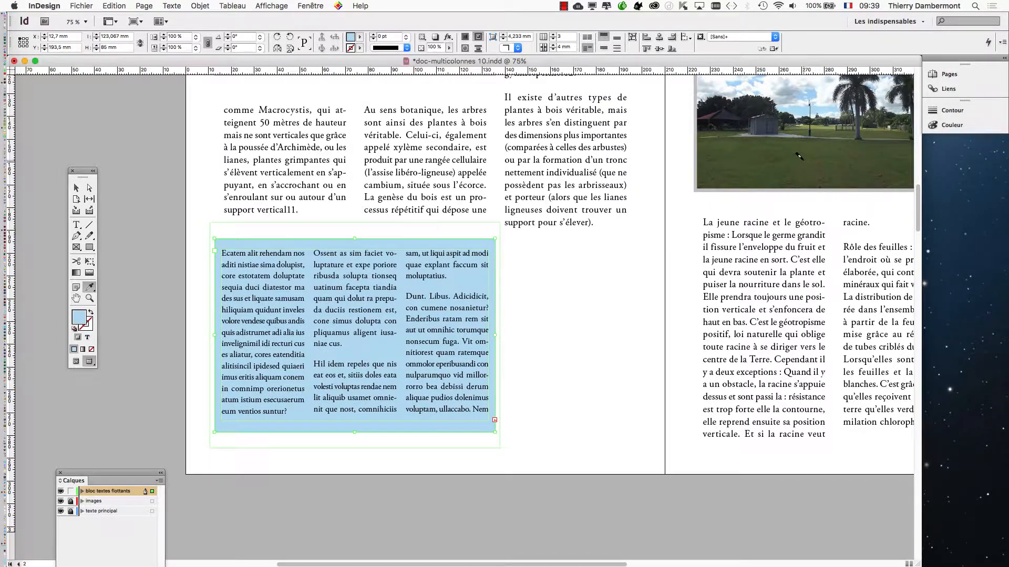
Fill the block with a very pale blue sampled from the upper sky of the palm-tree photo, and deselect it
scroll(798, 156, up, 5)
click(738, 206)
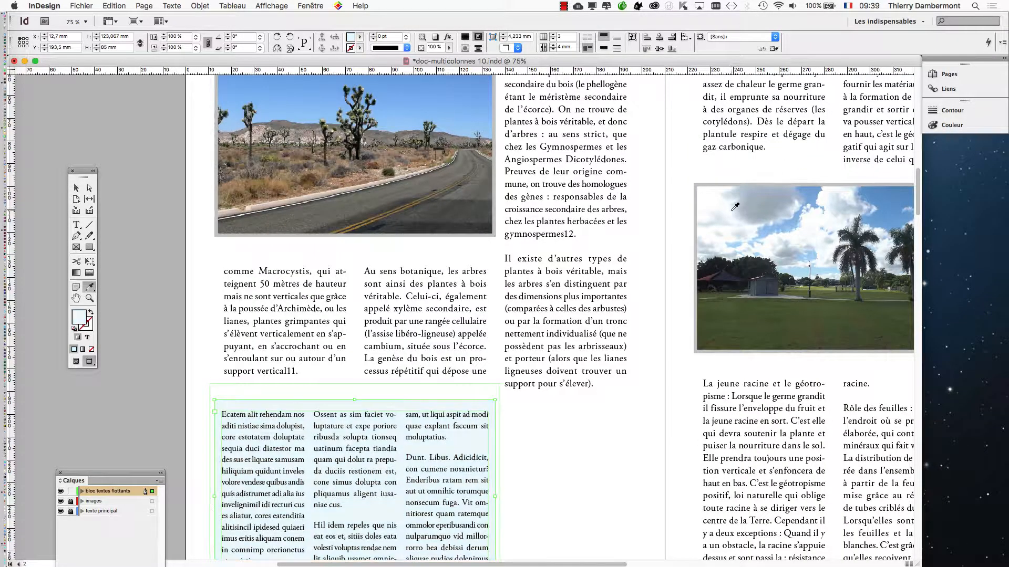
scroll(675, 322, down, 4)
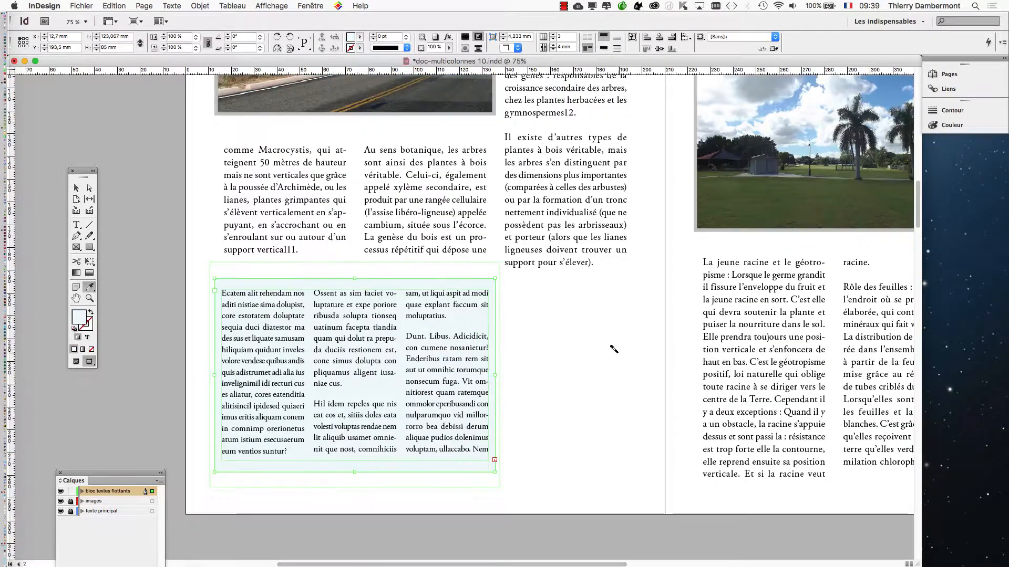
scroll(474, 417, up, 2)
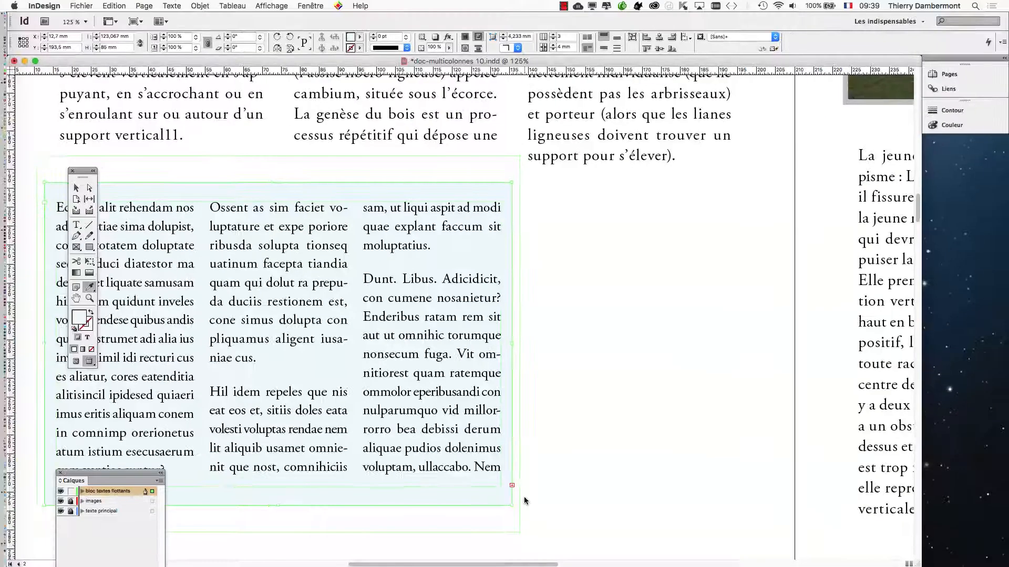
click(423, 400)
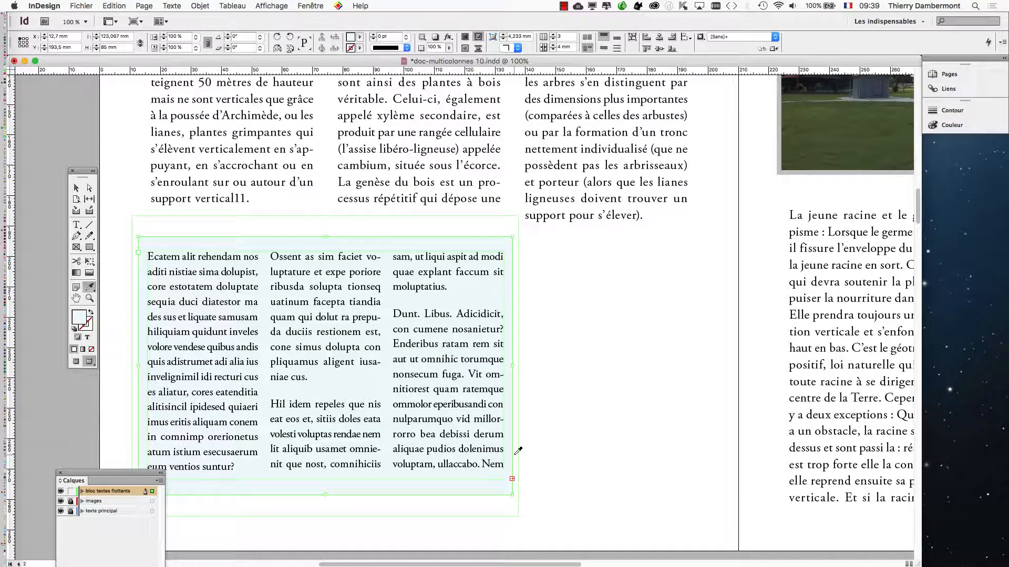
key(super+minus)
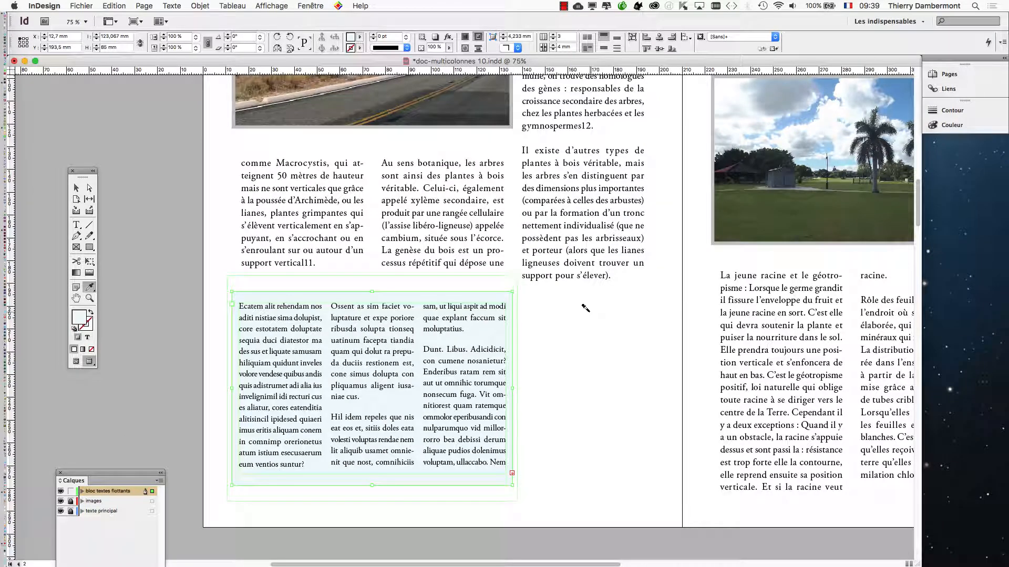
key(super+shift+a)
click(77, 189)
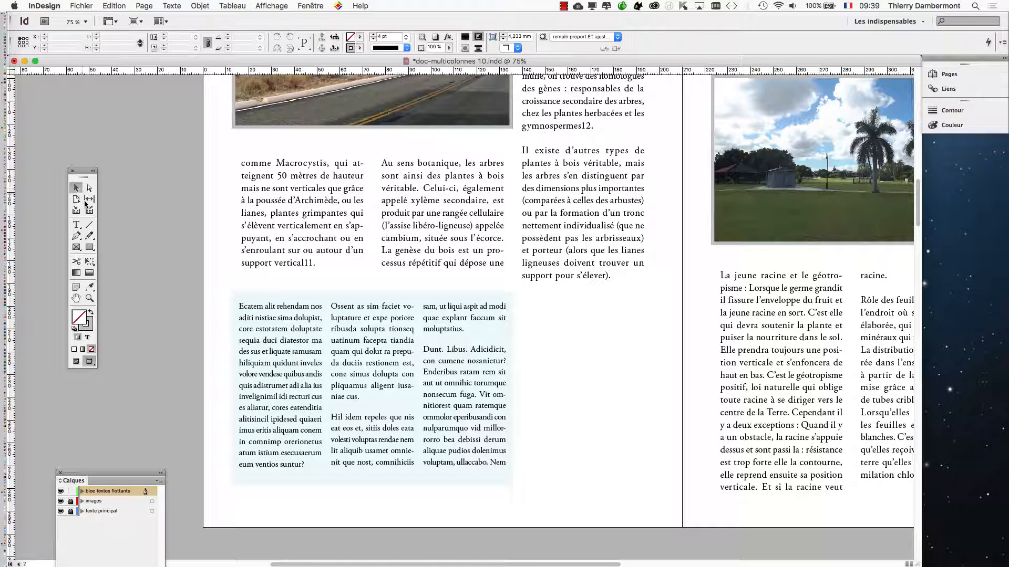
Shorten the pale blue block from its upper edge to a height of about 76.5 mm, and deselect it
click(413, 310)
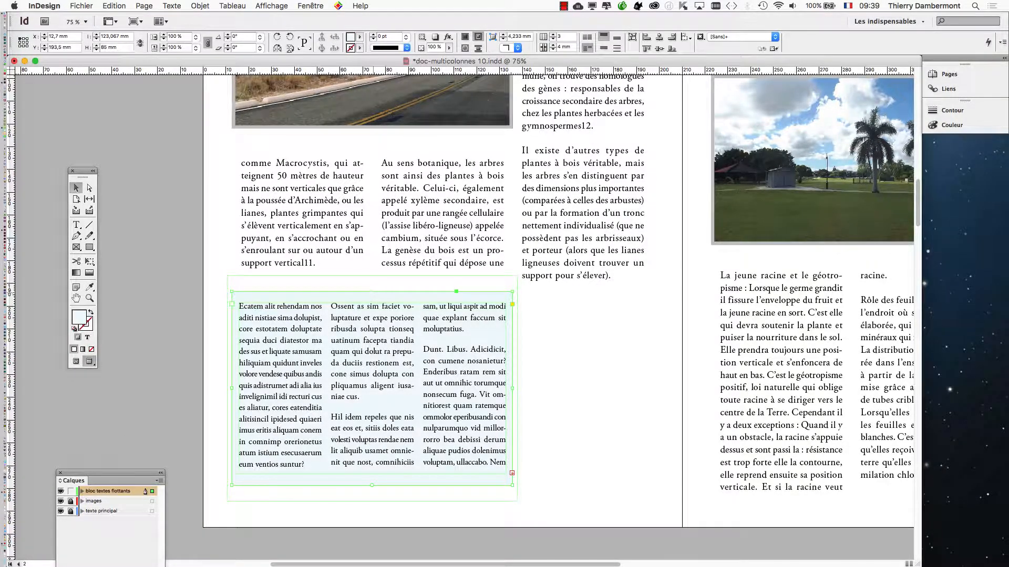
drag(372, 292, 373, 311)
click(150, 235)
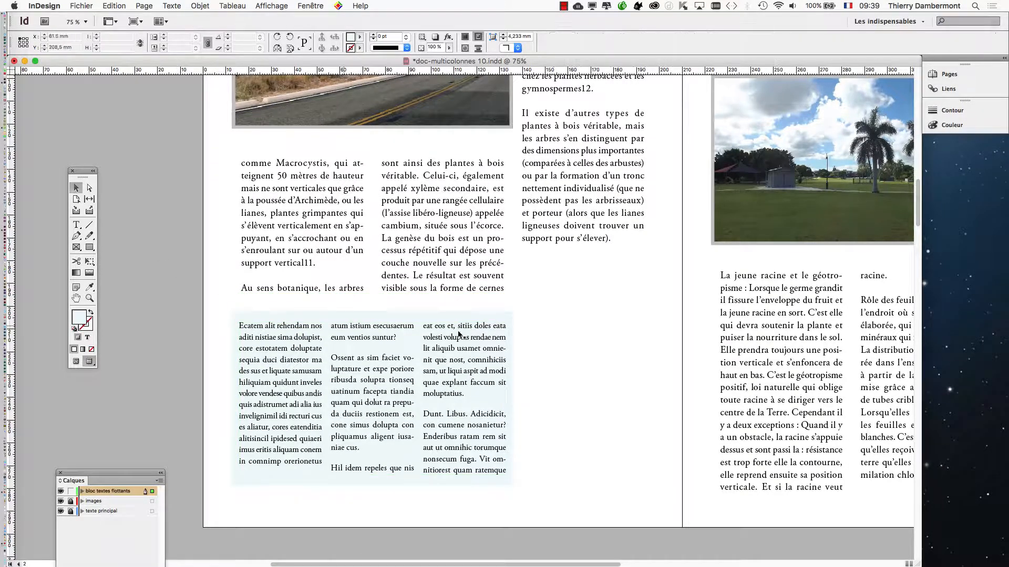
Select the pale blue block and fill it with a near-black tone sampled from the palm-tree photo with the Eyedropper
click(287, 385)
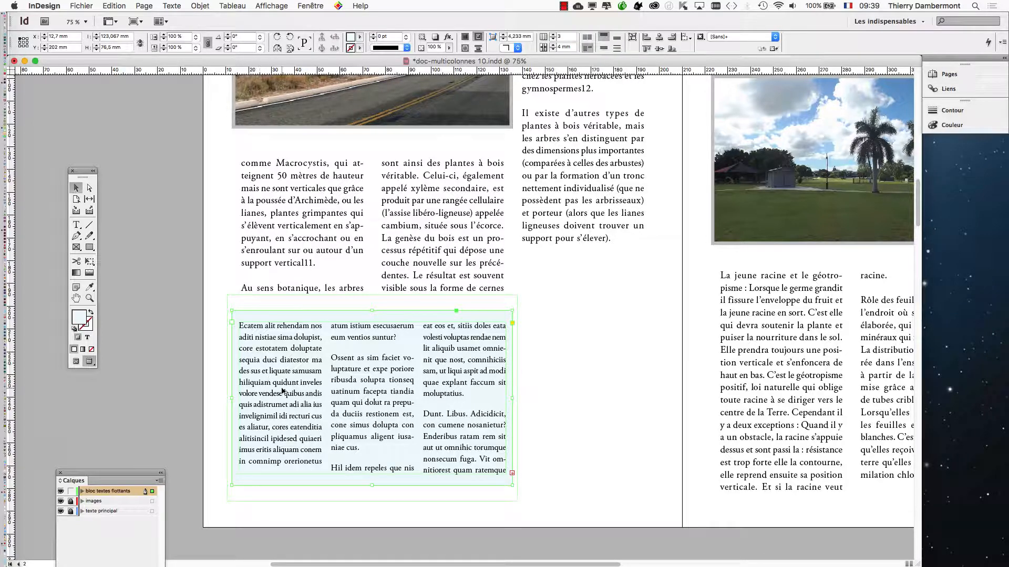
key(super+equal)
key(super+equal)
key(super+equal)
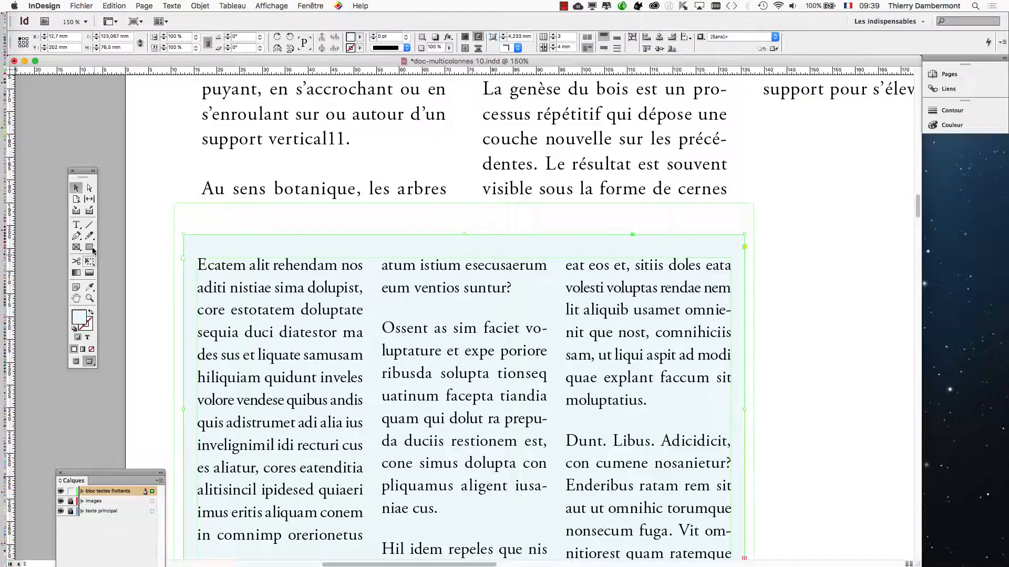
click(91, 238)
click(90, 287)
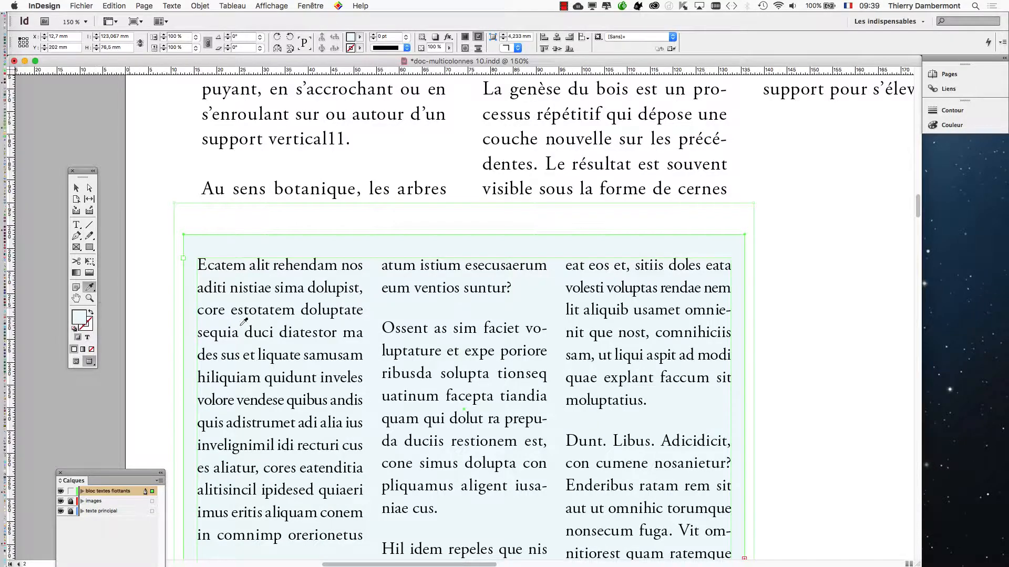
key(super+minus)
key(super+minus)
key(super+minus)
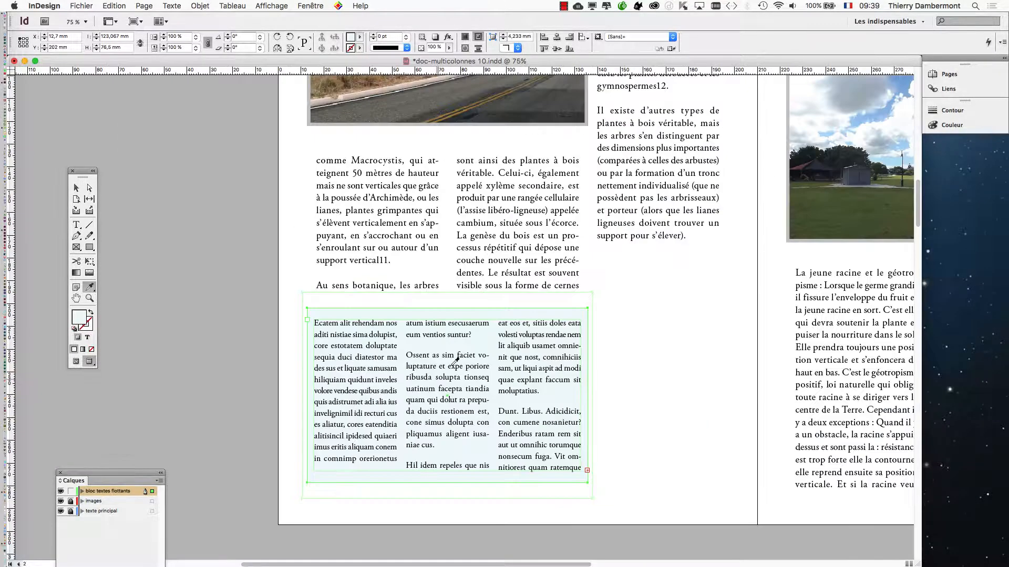
click(831, 173)
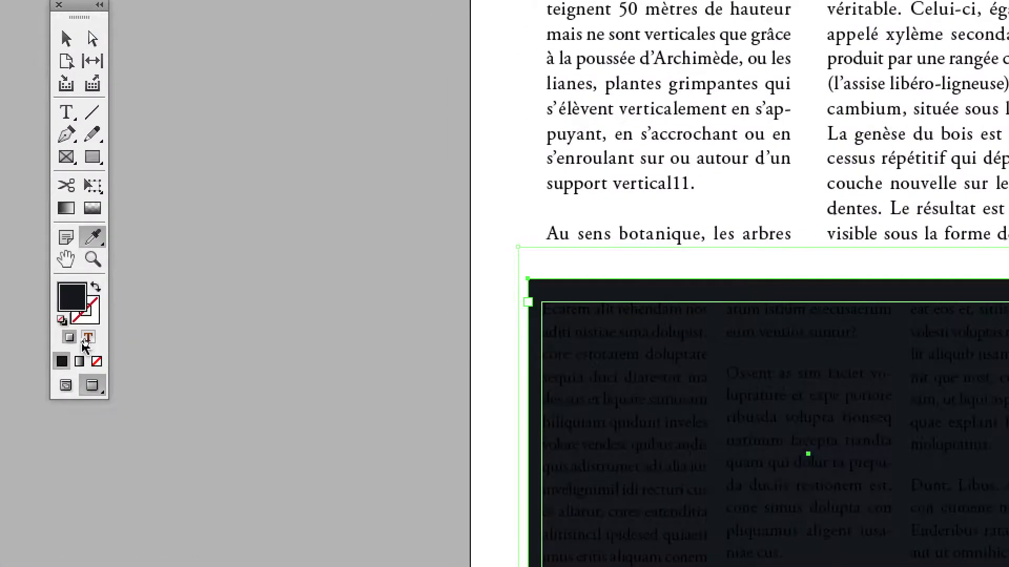
Target the dark block's text formatting and colour the text with the [Papier] swatch
click(87, 338)
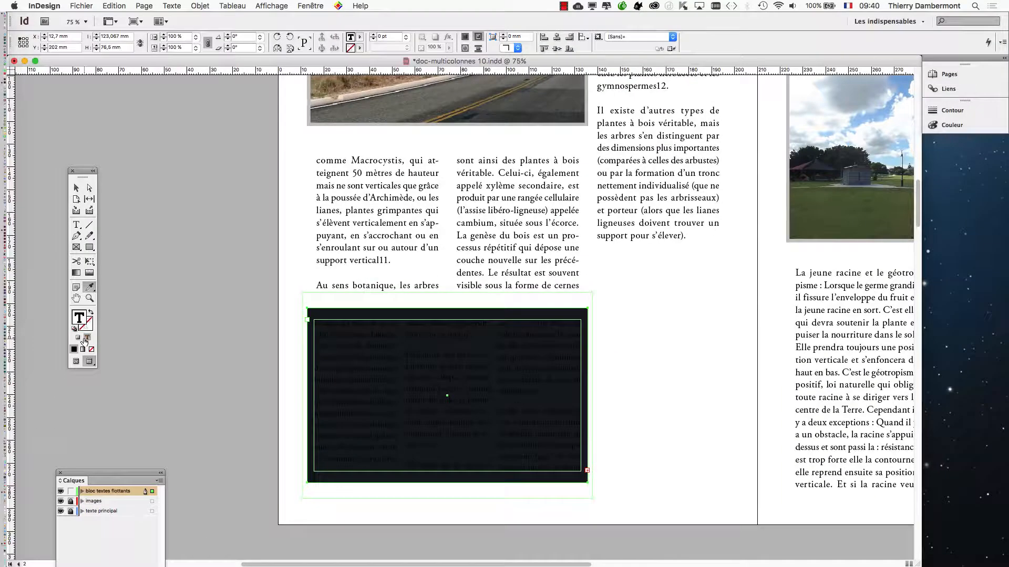
click(309, 5)
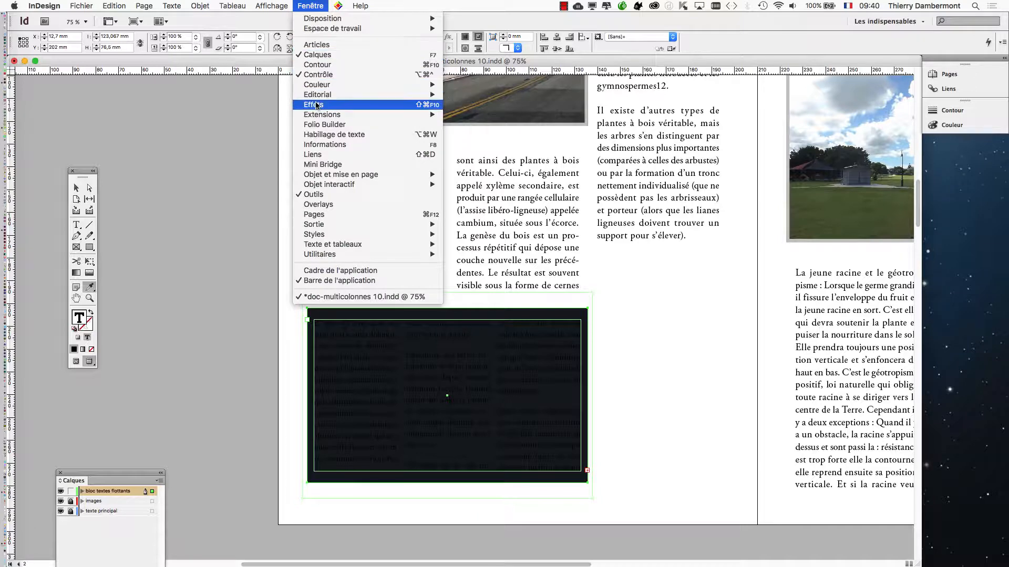
mouse_move(346, 87)
click(469, 105)
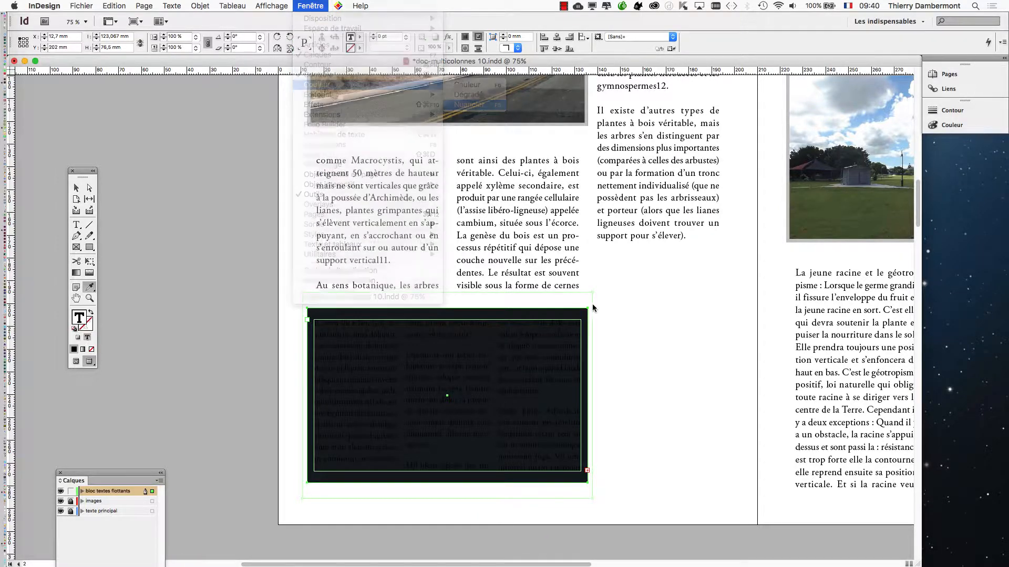
drag(785, 156, 651, 282)
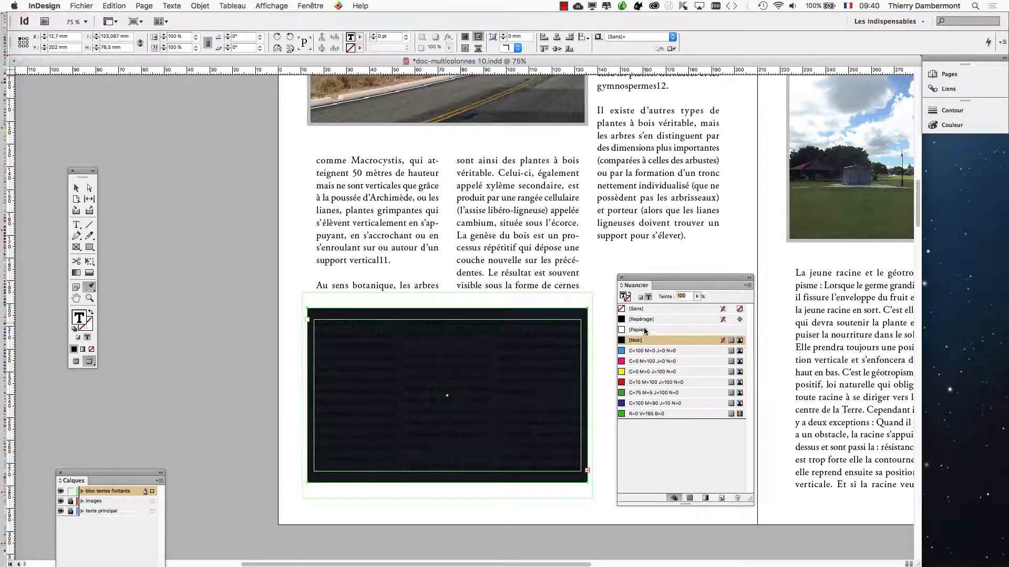
click(646, 331)
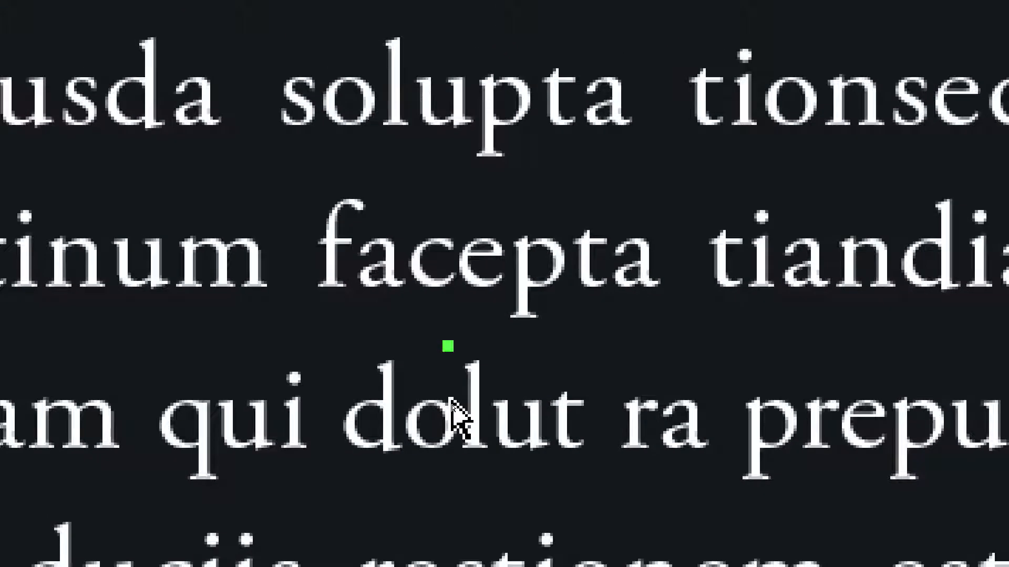
Examine the white text on the dark block at 150%, with the swatches moved clear of its columns
key(i)
scroll(454, 401, down, 3)
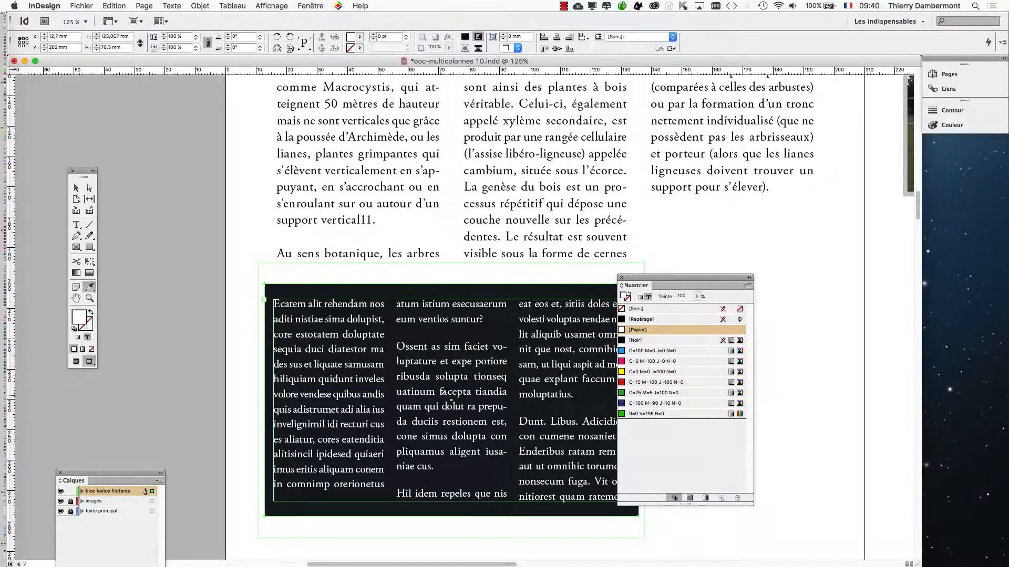
scroll(442, 394, up, 1)
drag(425, 348, 441, 262)
scroll(356, 261, up, 1)
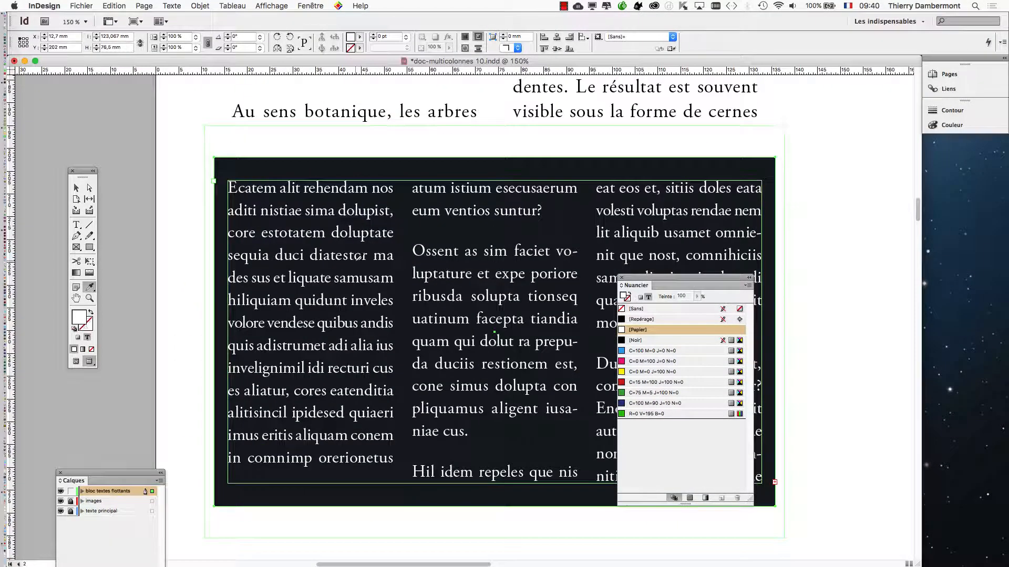
drag(635, 285, 852, 263)
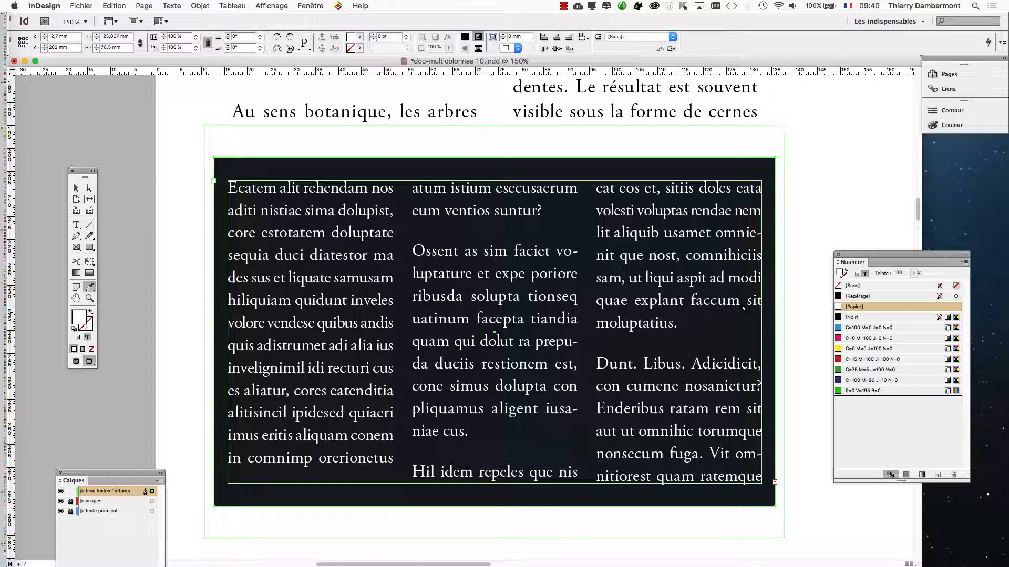
Undo the dark fill and white text on the floating block, and view the block with its page at 75%
click(639, 303)
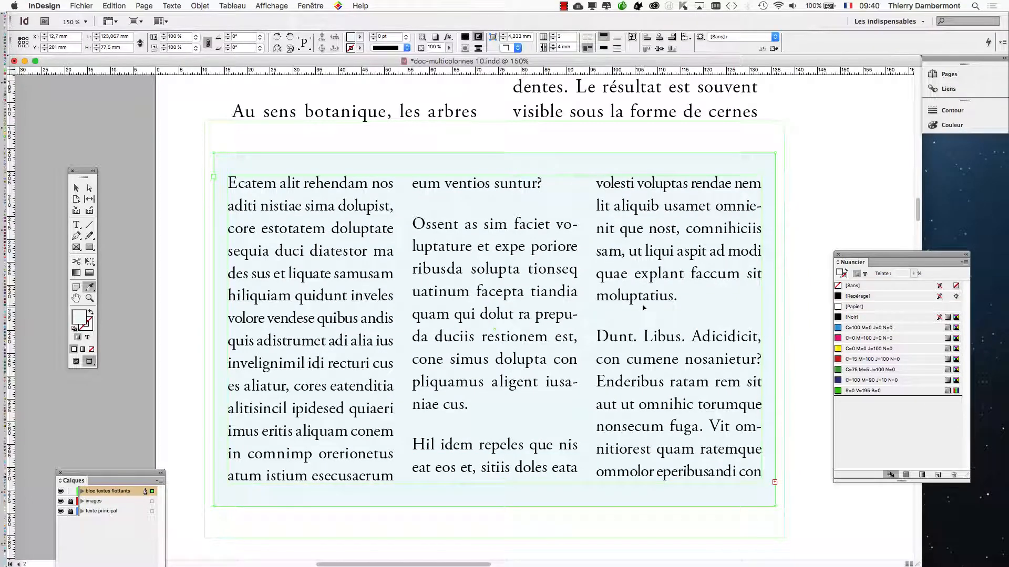
key(super+minus)
key(super+minus)
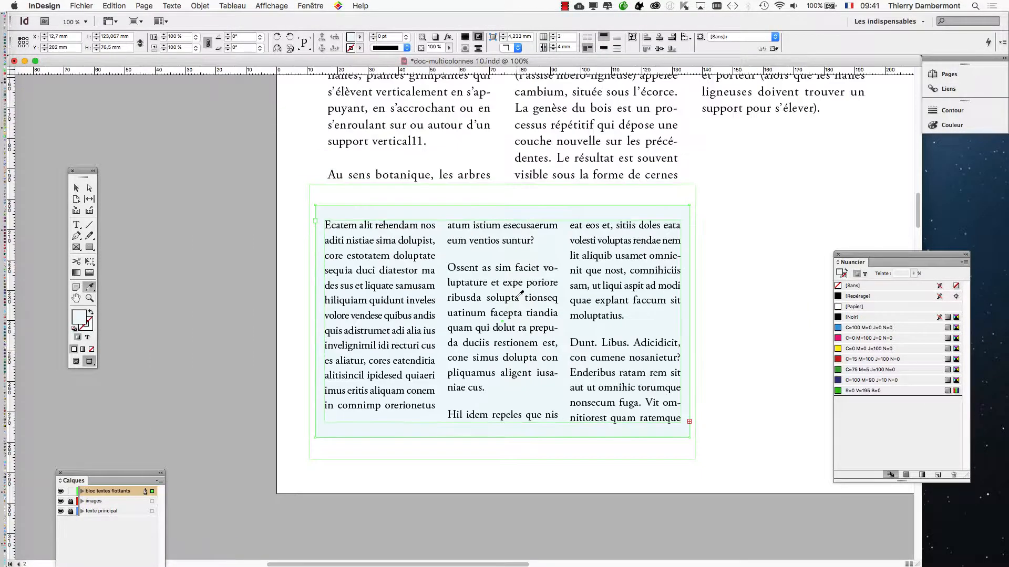
key(super+minus)
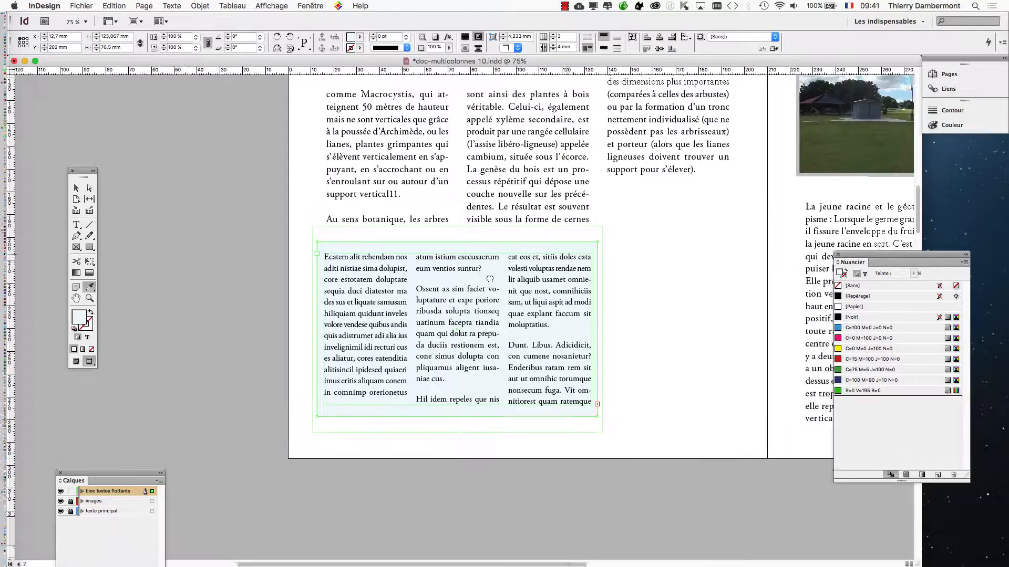
Try brown, beige, dark grey and mauve-grey fills on the floating block, sampled from the desert road photo with the Eyedropper
key(super+minus)
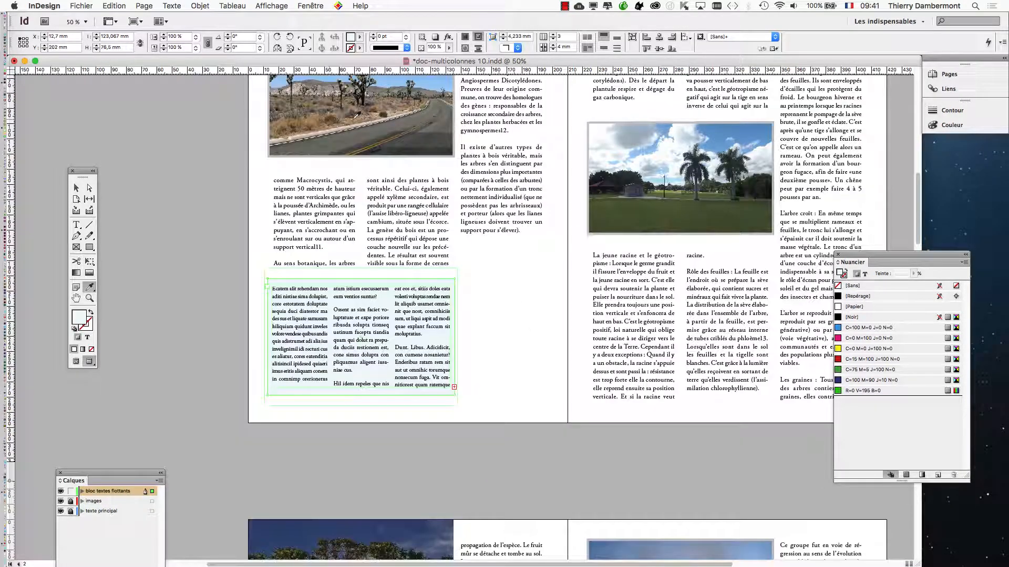
click(376, 116)
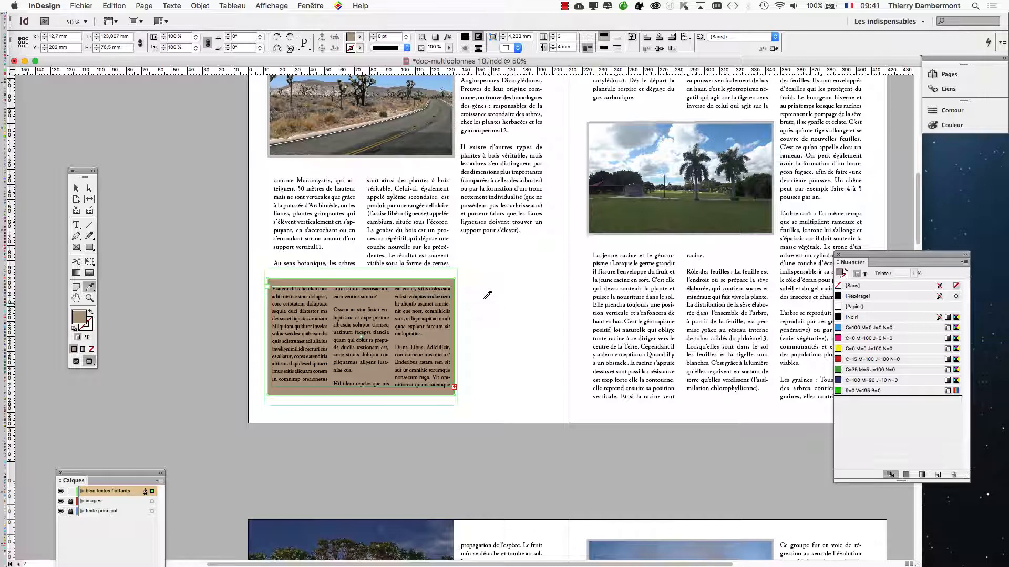
key(super+equal)
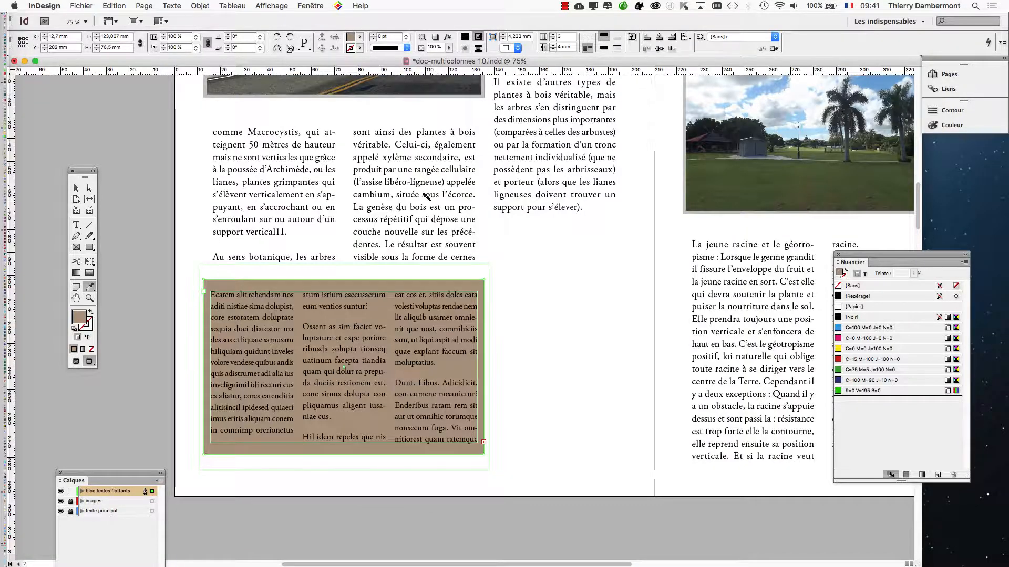
scroll(415, 182, up, 2)
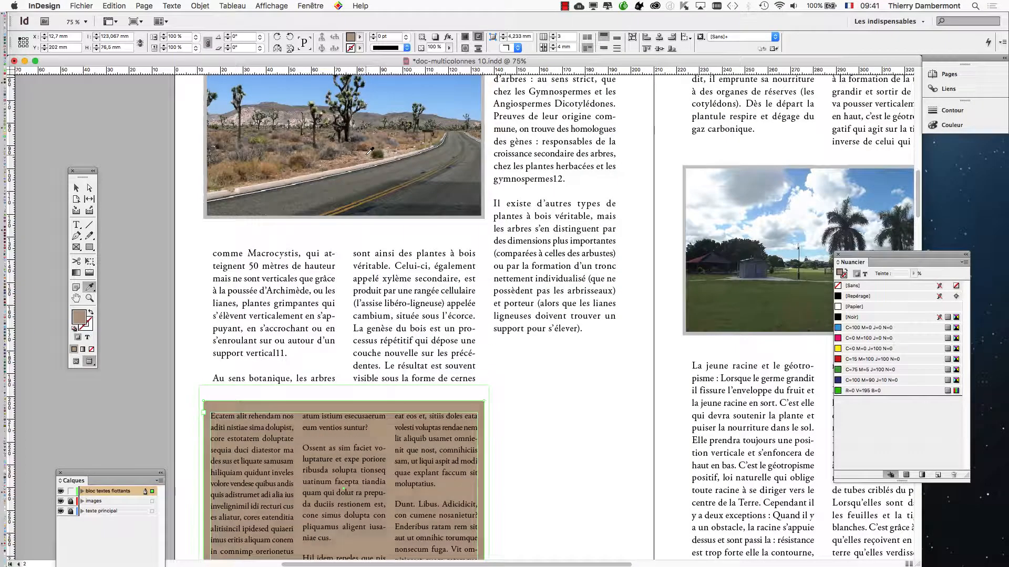
click(392, 150)
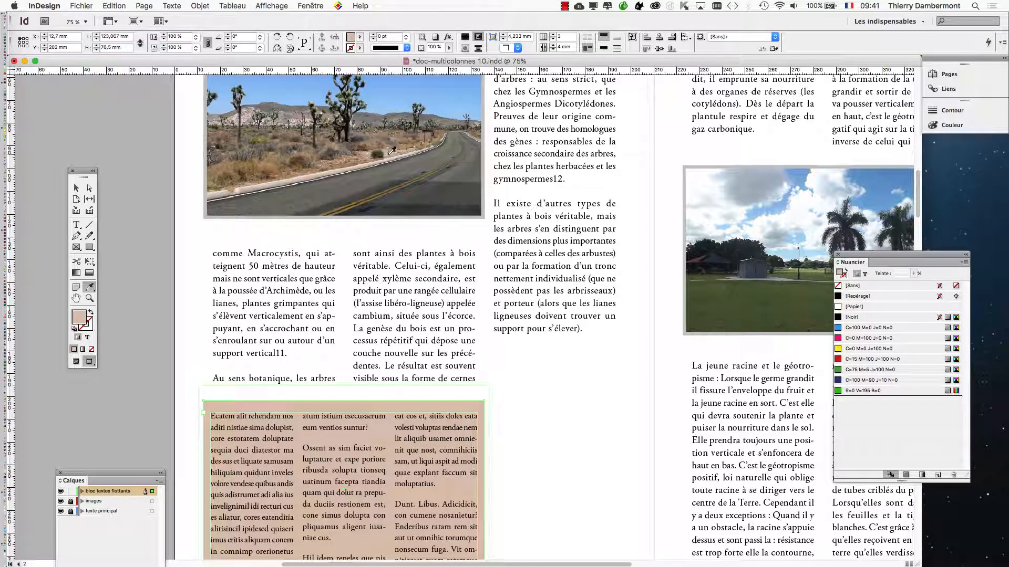
click(392, 160)
click(390, 159)
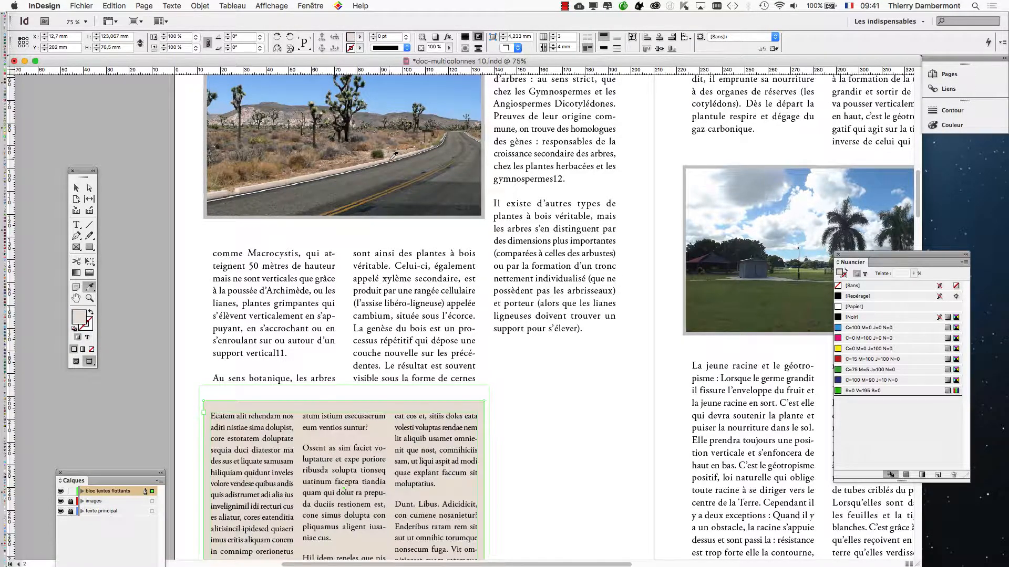
click(391, 158)
click(392, 160)
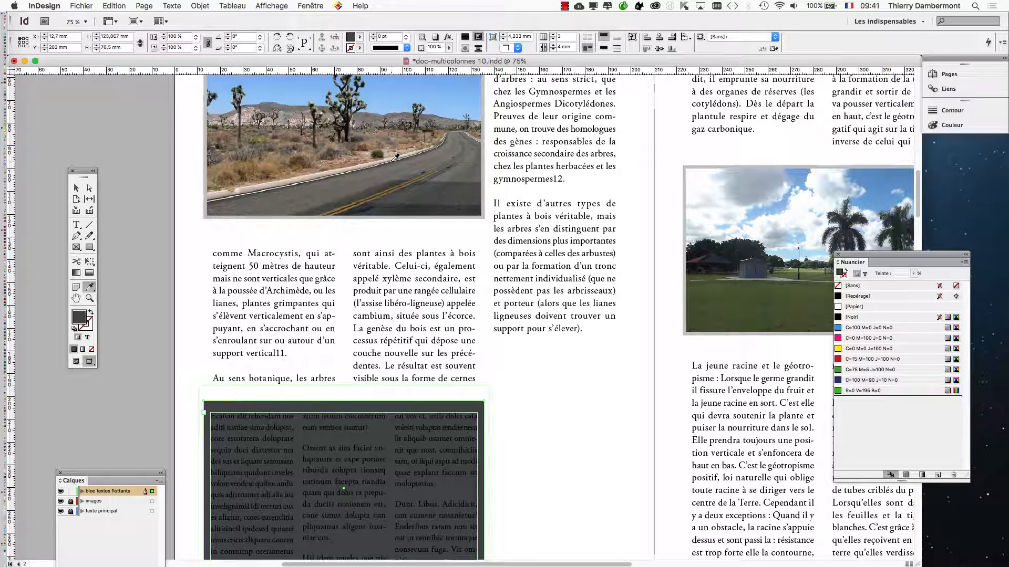
click(392, 160)
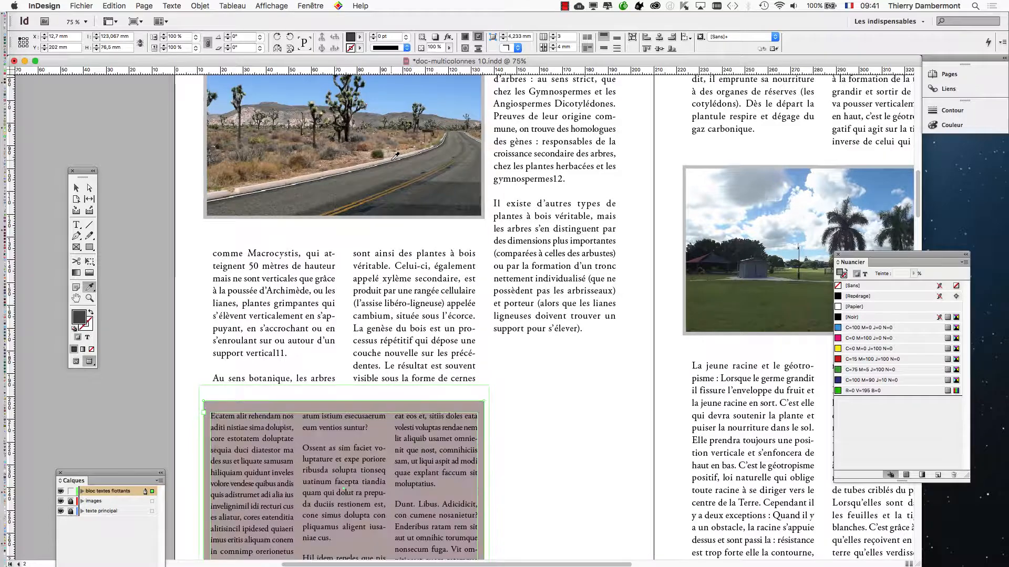
click(439, 124)
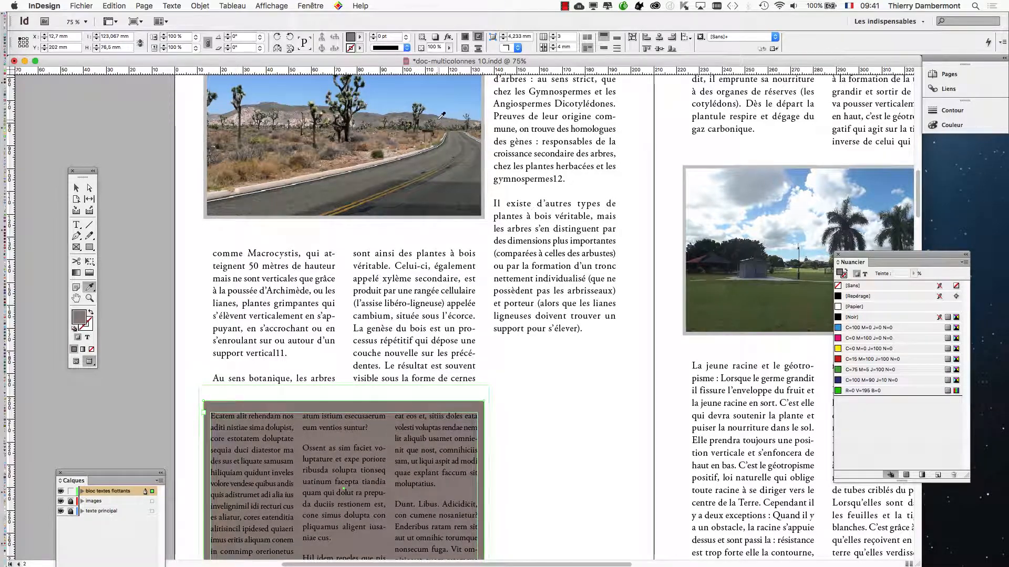
click(256, 115)
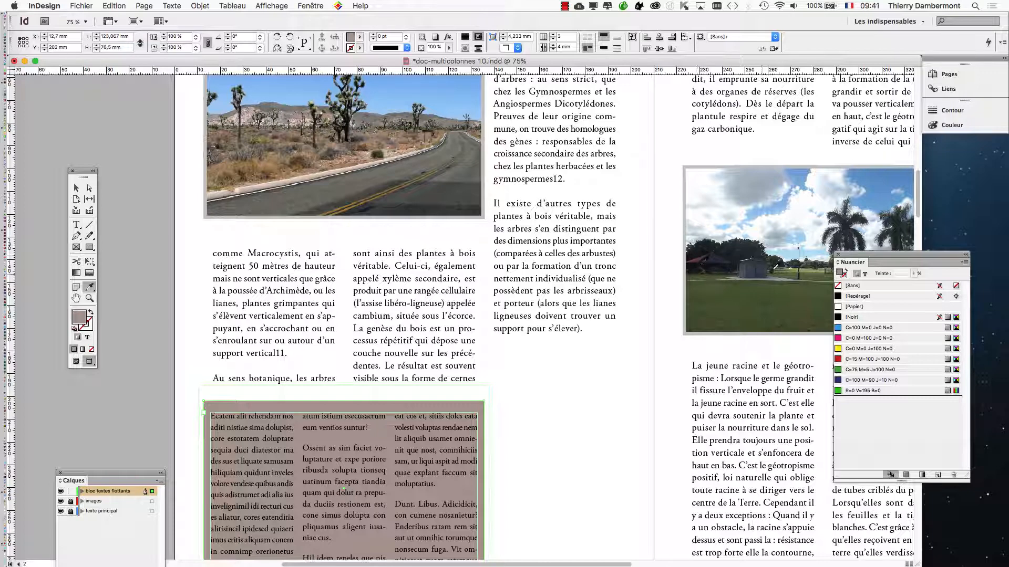
Fill the floating text block with a medium blue sampled from the sky in the palm-tree photo with the Eyedropper
scroll(776, 266, right, 5)
scroll(776, 265, down, 3)
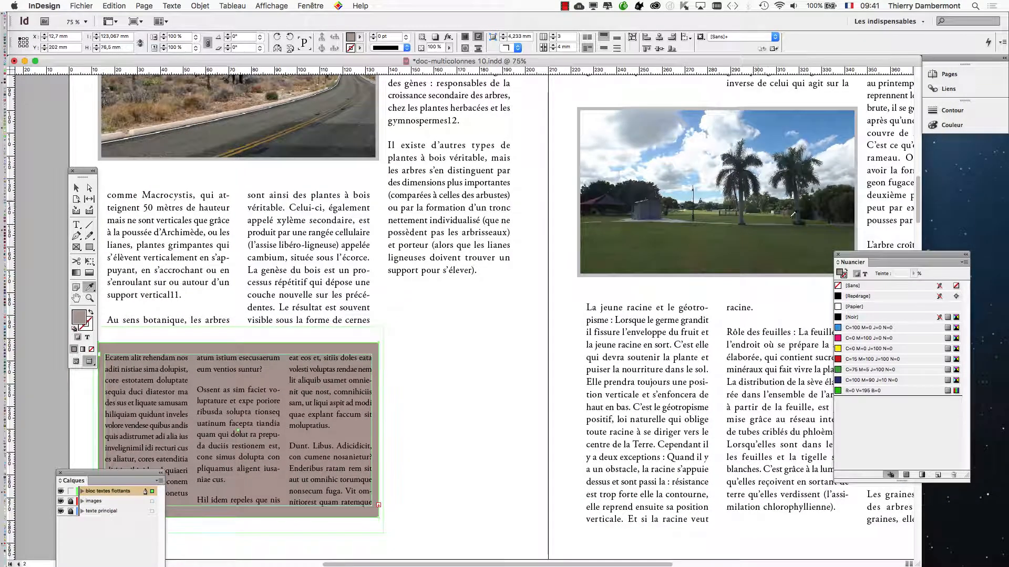
click(826, 153)
click(832, 157)
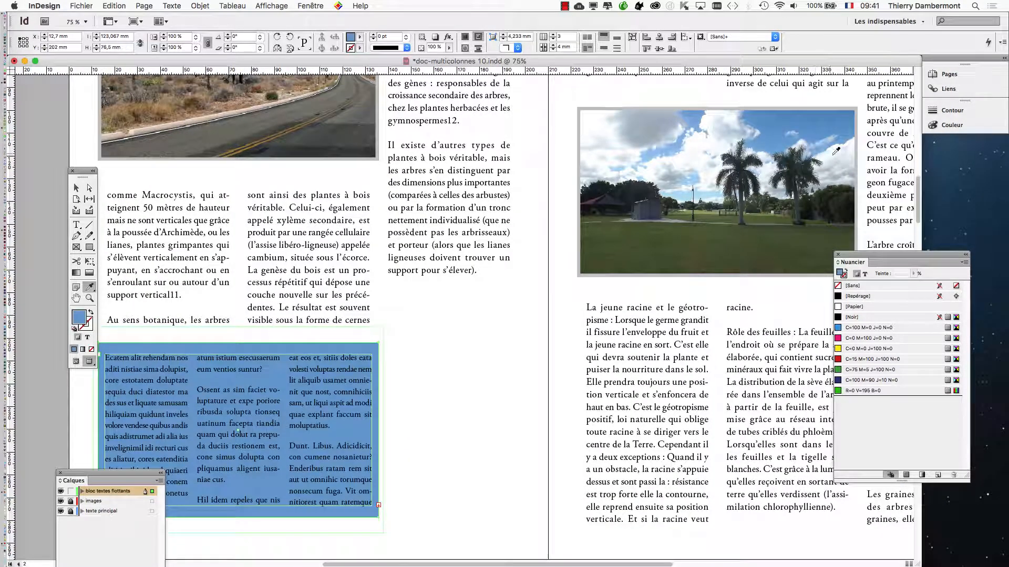
click(831, 174)
click(836, 118)
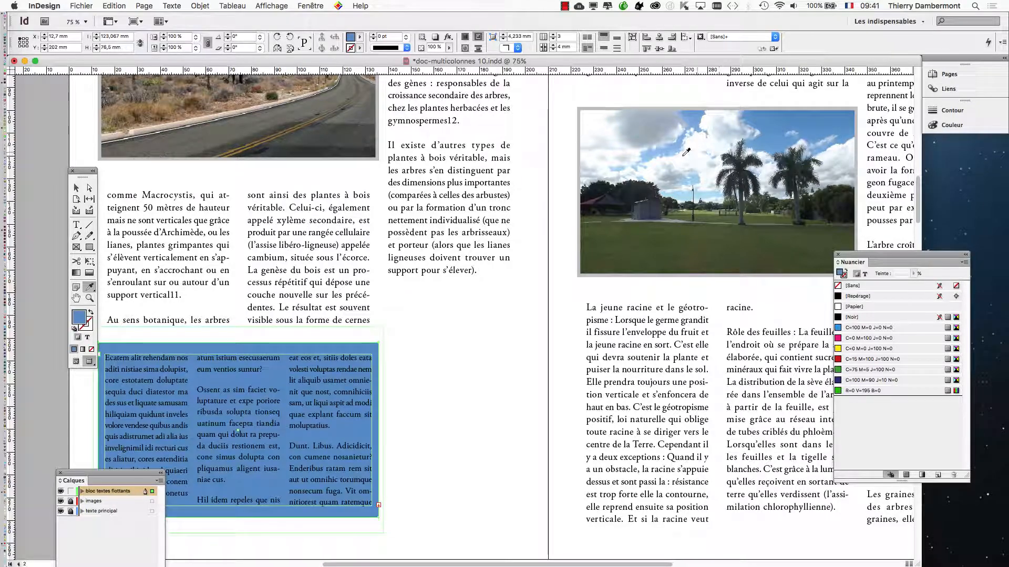